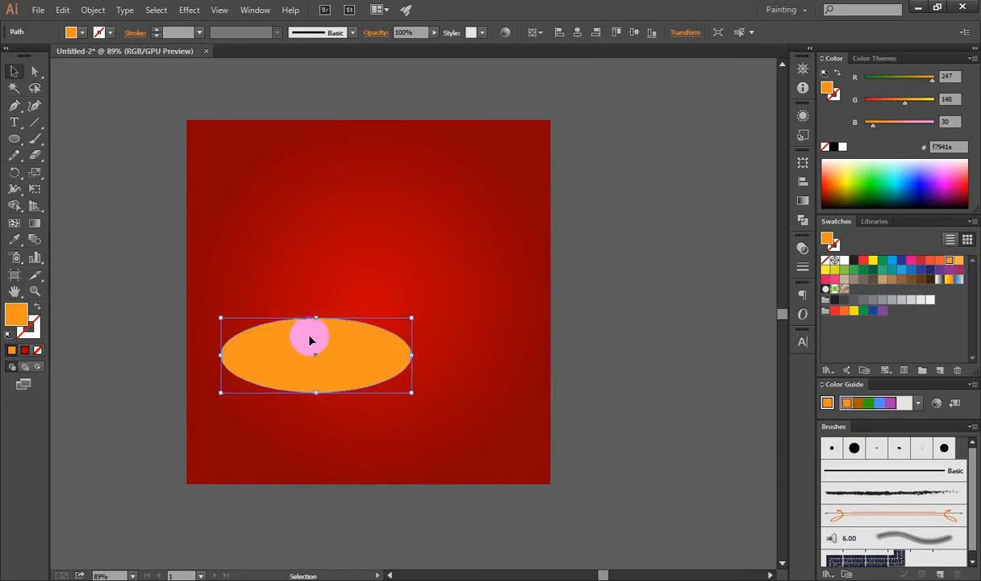
Flatten and slightly narrow the orange ellipse on the red background
left_click_drag(316, 318, 316, 353)
left_click_drag(411, 373, 392, 373)
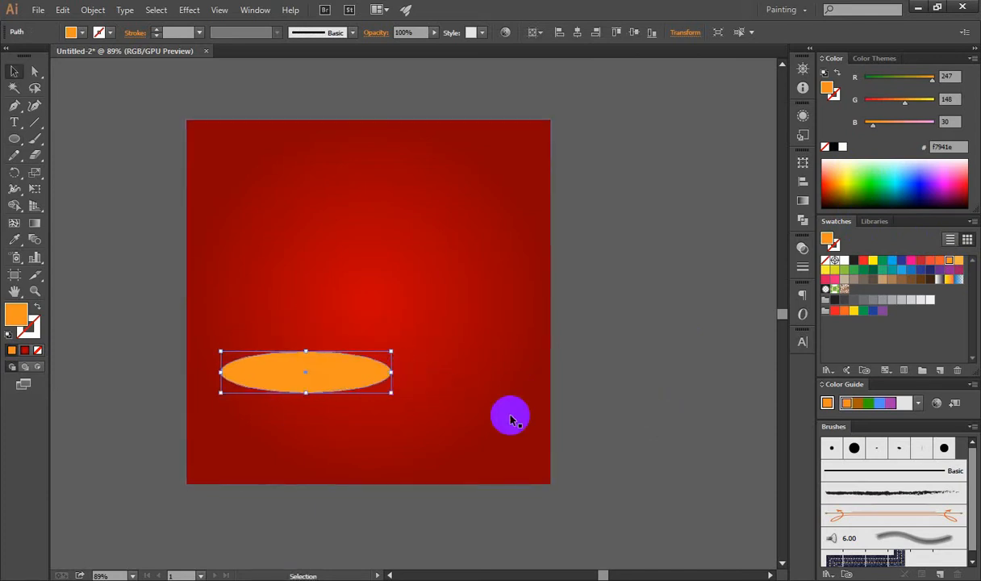
left_click_drag(523, 419, 526, 419)
key("ctrl+z")
Place a copy of the orange ellipse slightly below and behind the original and fill it with darker orange f7611e
key("ctrl+2")
scroll(319, 375, "up", 2)
left_click_drag(409, 378, 410, 354)
left_click(371, 394)
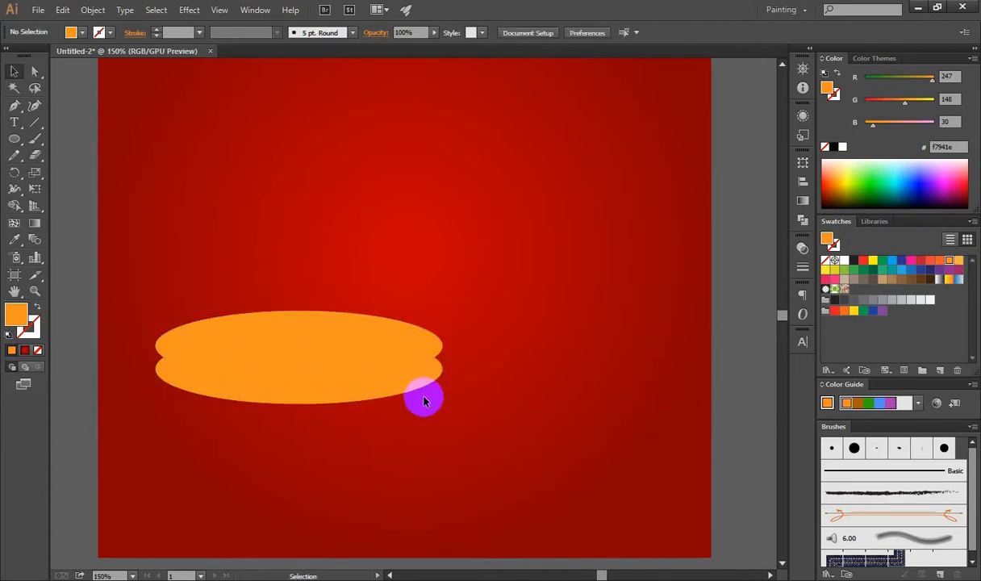
left_click_drag(904, 100, 892, 107)
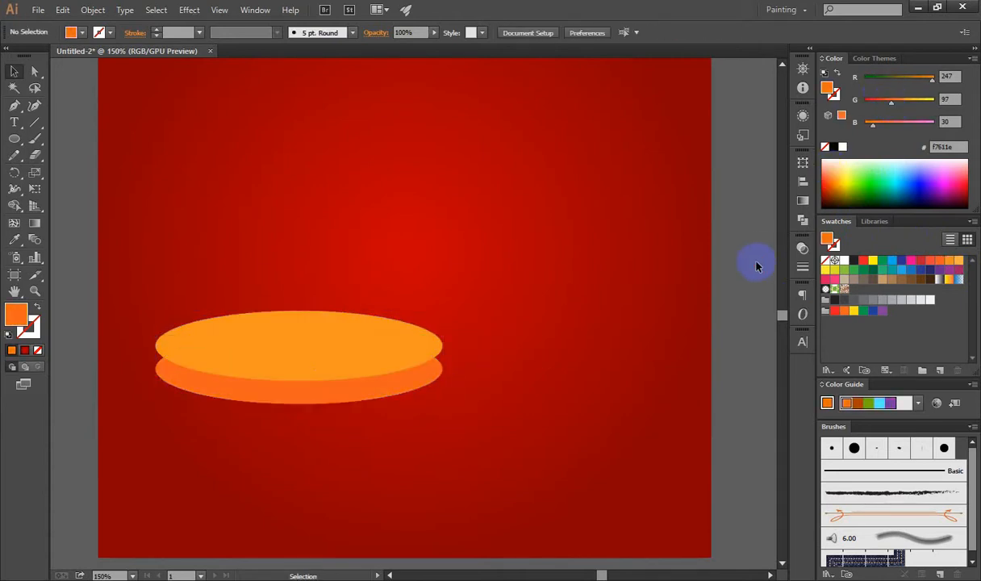
left_click(759, 256)
Draw a Pen tool shape in the darker orange that fills the right-hand gap between the two ellipses, beneath the light ellipse
scroll(457, 400, "up", 1)
key("p")
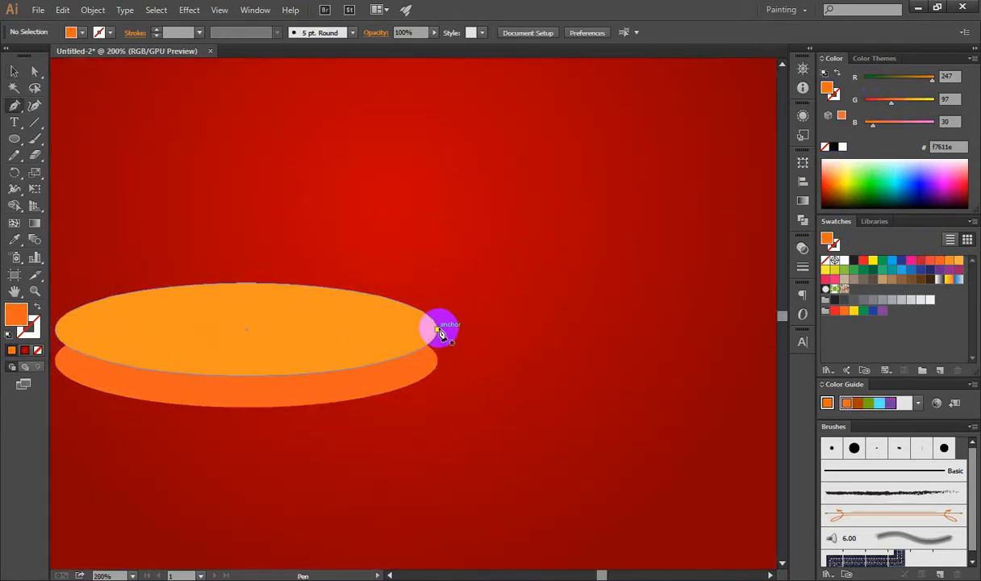
left_click_drag(436, 330, 436, 368)
left_click(383, 347)
left_click(395, 329)
left_click(436, 329)
key("v")
left_click(322, 358)
left_click(525, 401)
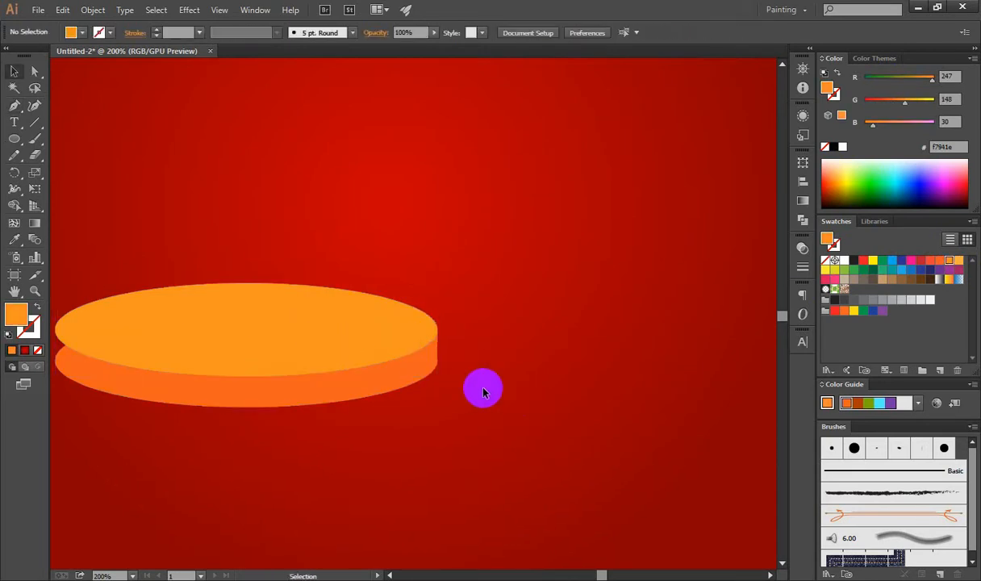
Adjust the lower anchor point of the right filler shape to fit the podium's side edge
left_click_drag(525, 401, 651, 341)
scroll(650, 332, "up", 6)
left_click(573, 385)
key("a")
left_click_drag(567, 446, 571, 405)
key("v")
left_click(640, 433)
Draw a closed Pen tool shape in f7611e that fills the gap between the ellipses at the podium's left edge
scroll(570, 383, "down", 6)
scroll(327, 342, "up", 3)
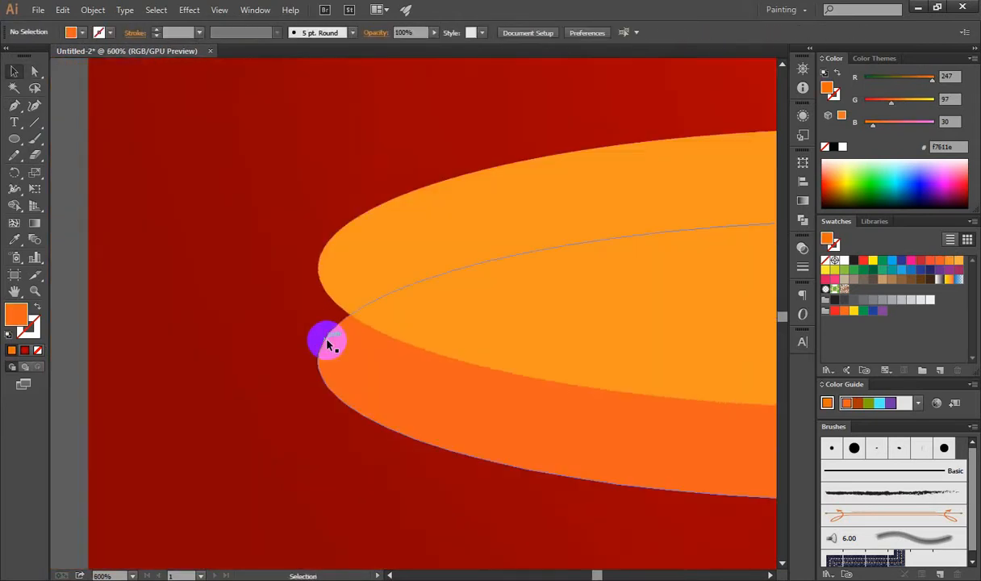
left_click(318, 365)
left_click(324, 273)
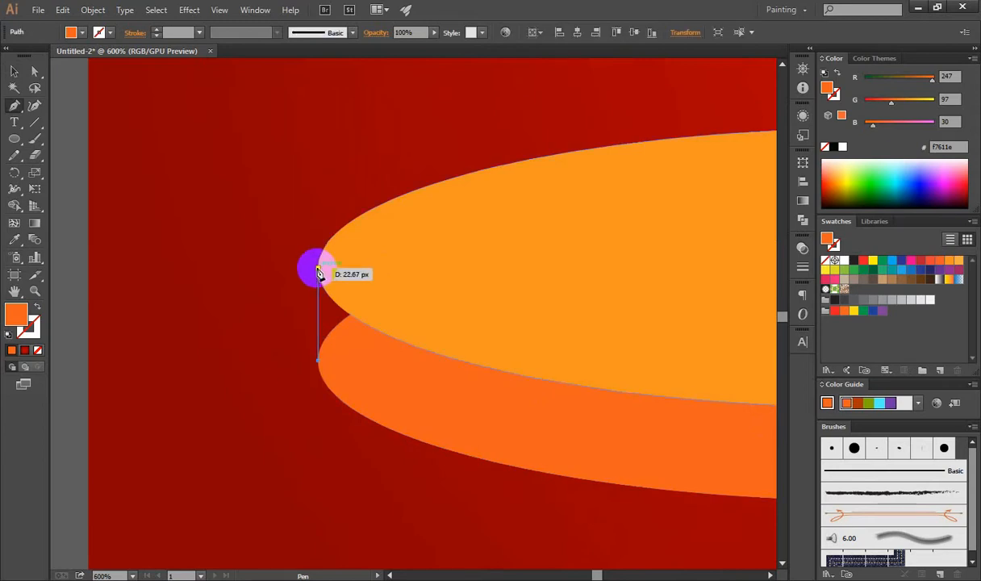
left_click(366, 265)
left_click_drag(394, 372, 401, 382)
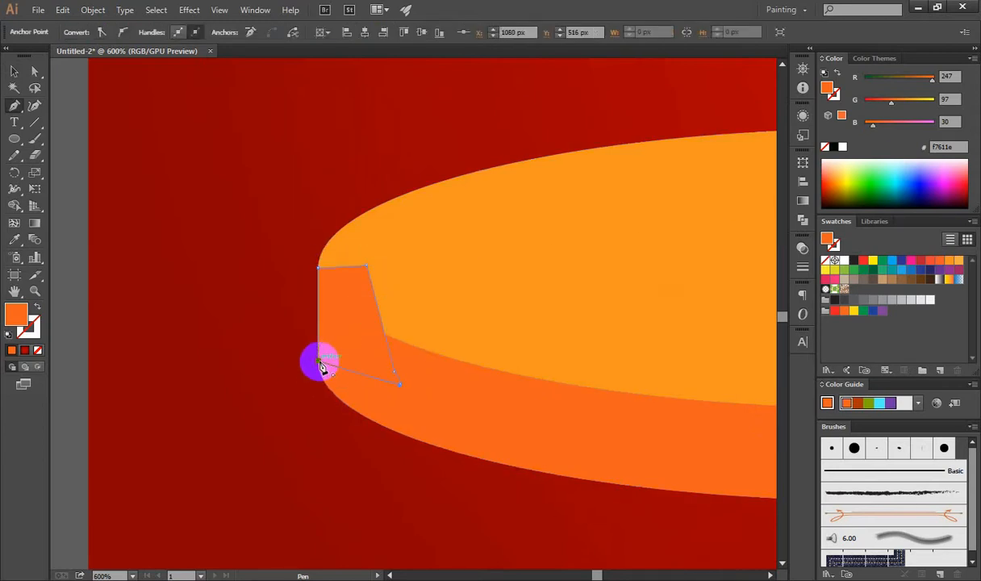
left_click(319, 363)
key("v")
Bring the light orange top ellipse in front of the left filler shape
left_click(484, 315)
key("ctrl+shift+]")
scroll(484, 316, "down", 5)
left_click_drag(464, 336, 257, 325)
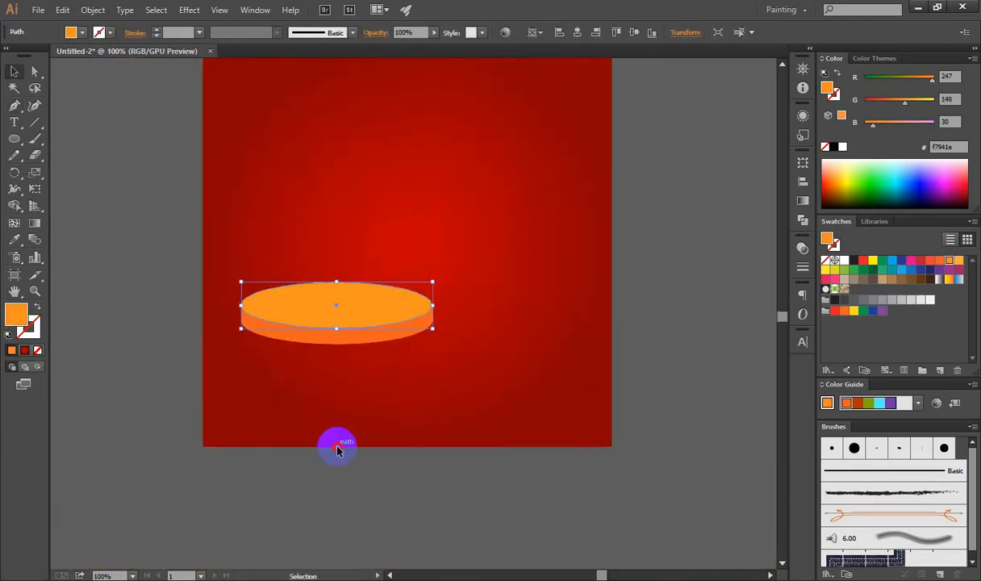
left_click(338, 450)
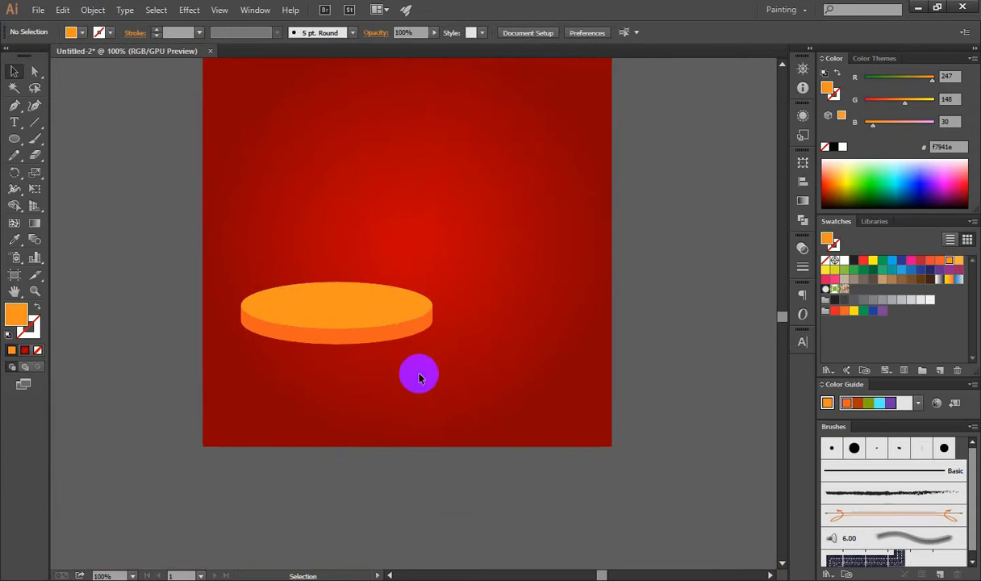
Fill the podium's lower ellipse with a radial gradient of orange and red, reversed so that orange is at the centre
left_click(388, 339)
left_click(803, 201)
left_click(717, 302)
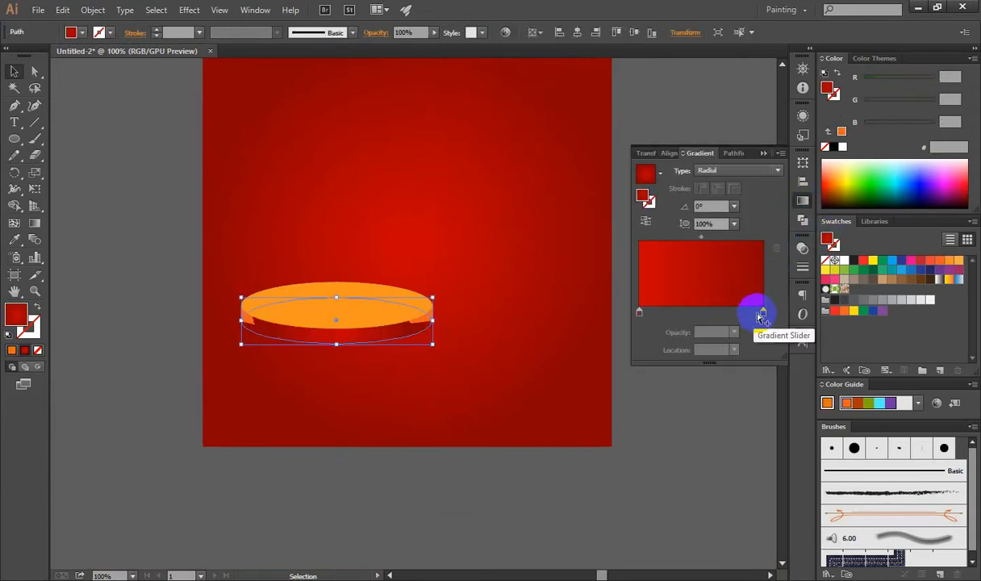
left_click_drag(906, 87, 946, 73)
left_click_drag(865, 101, 899, 104)
left_click(647, 222)
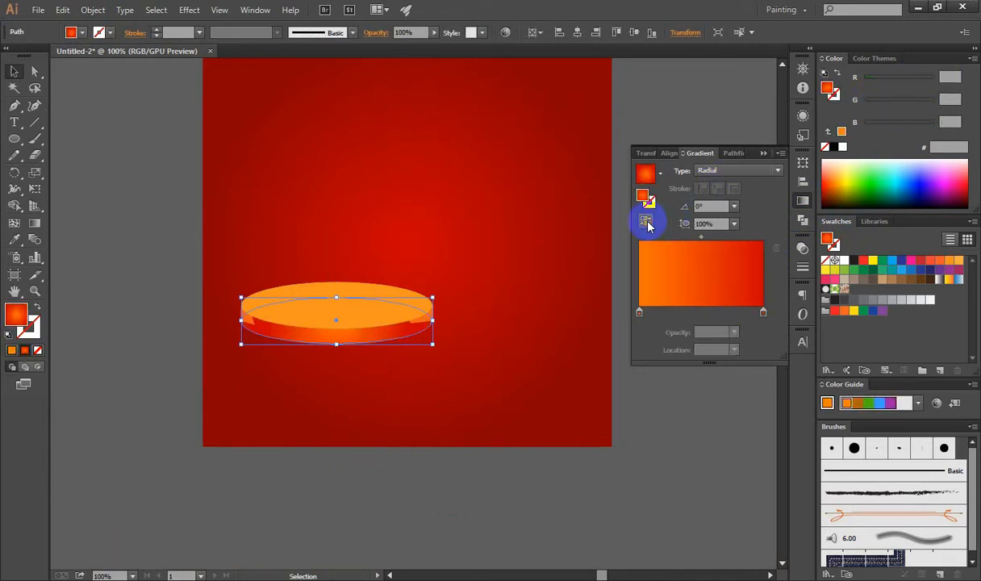
Match the lower ellipse's gradient to the filler shapes, with f7611e at the outer stop and ff6800 at the centre stop
left_click_drag(757, 325, 433, 323)
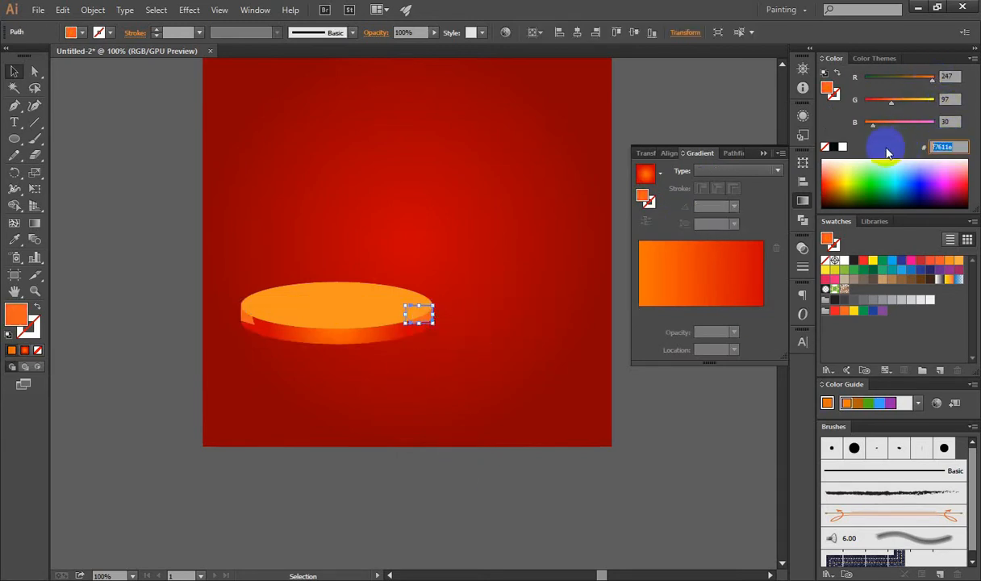
left_click(335, 339)
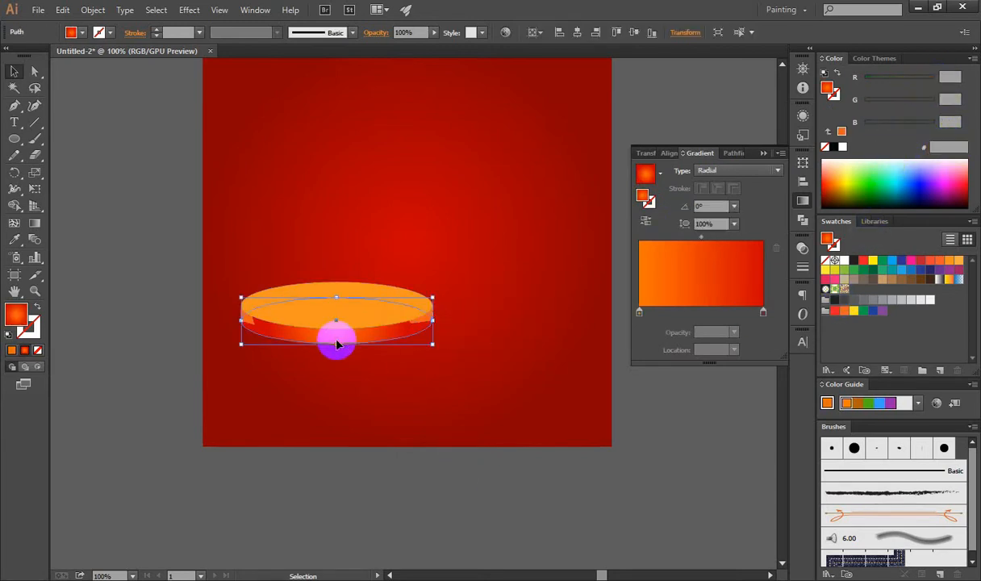
left_click(763, 313)
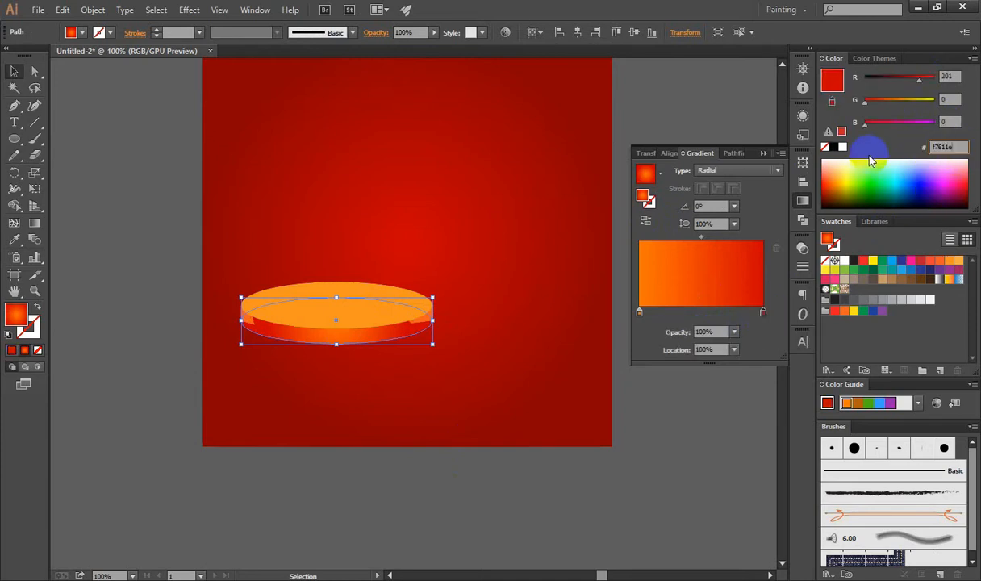
type("f7611e")
key("Return")
left_click_drag(902, 106, 893, 103)
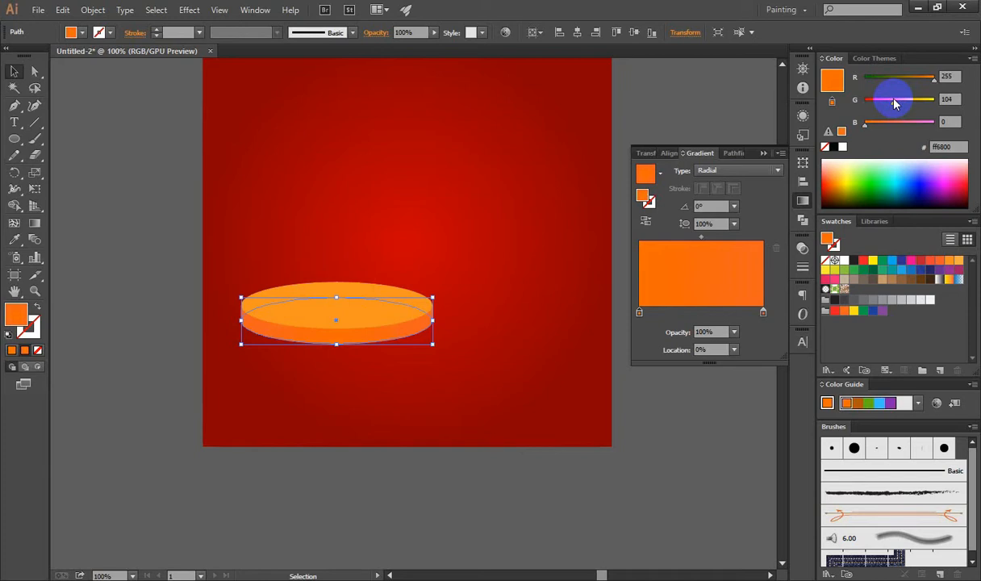
left_click(450, 520)
scroll(413, 338, "up", 1)
left_click_drag(593, 495, 559, 503)
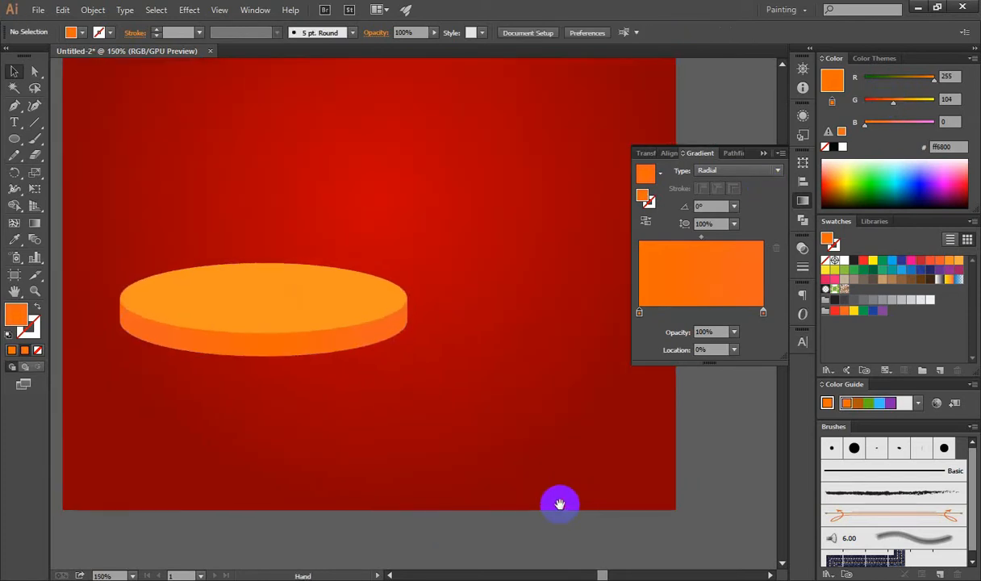
Try to bring the red headphones image file from the desktop directly into the document
key("super+d")
left_click_drag(428, 446, 276, 571)
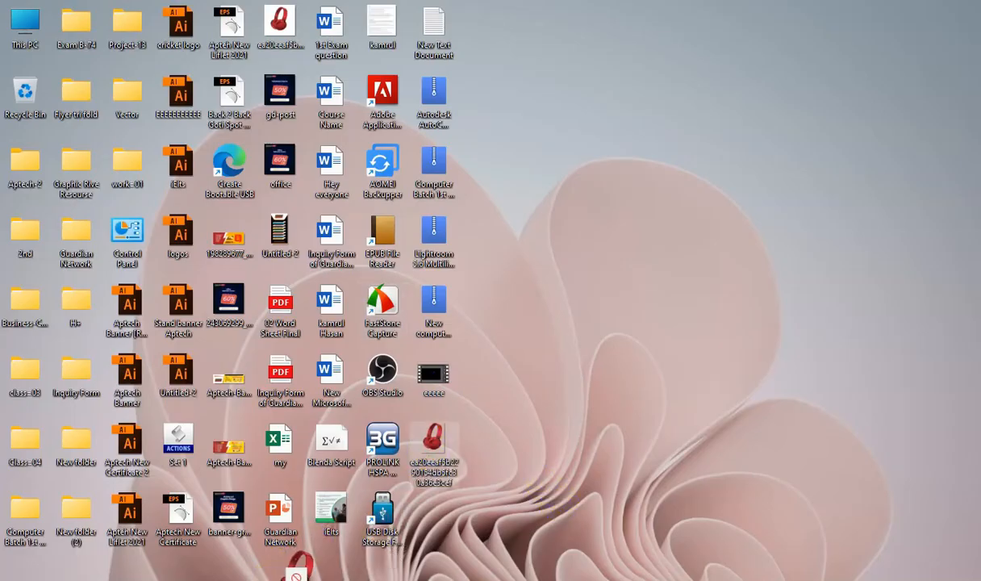
left_click_drag(420, 490, 493, 307)
Open both headphones images named ea20eeaf5b2290154db5fc30a36e3cef from the Desktop folder
key("ctrl+o")
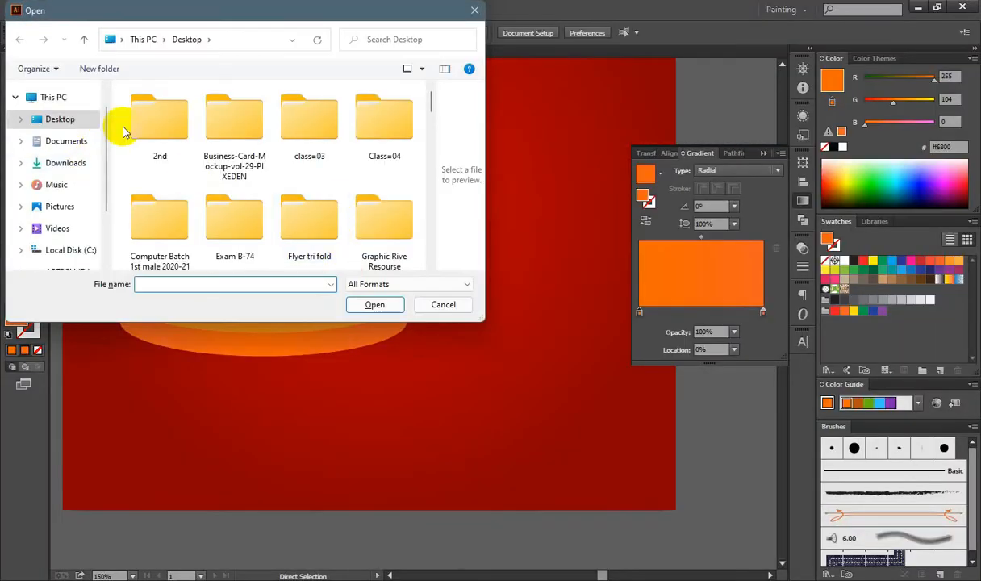
left_click_drag(429, 104, 432, 197)
left_click(233, 161)
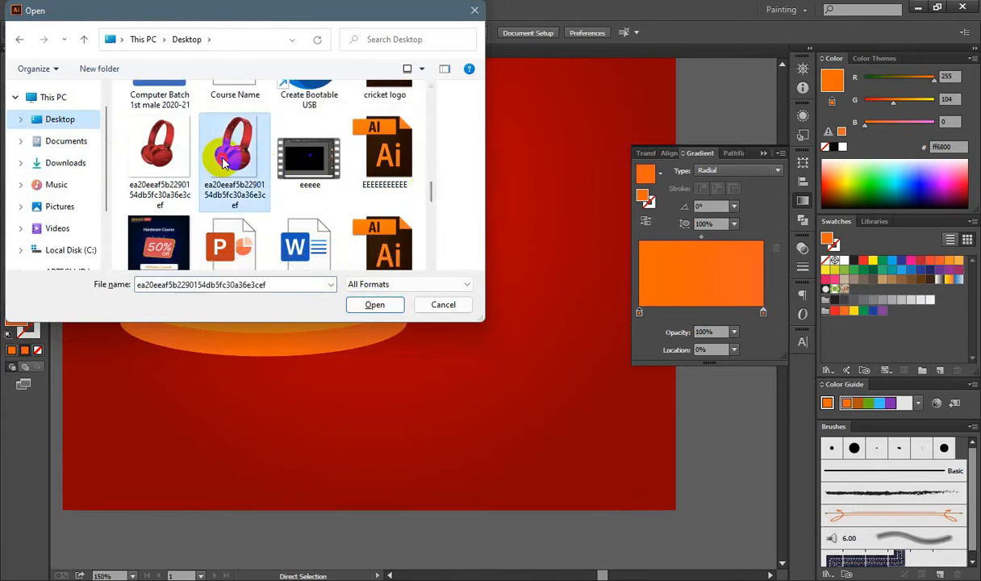
left_click(160, 161, "ctrl")
left_click(374, 304)
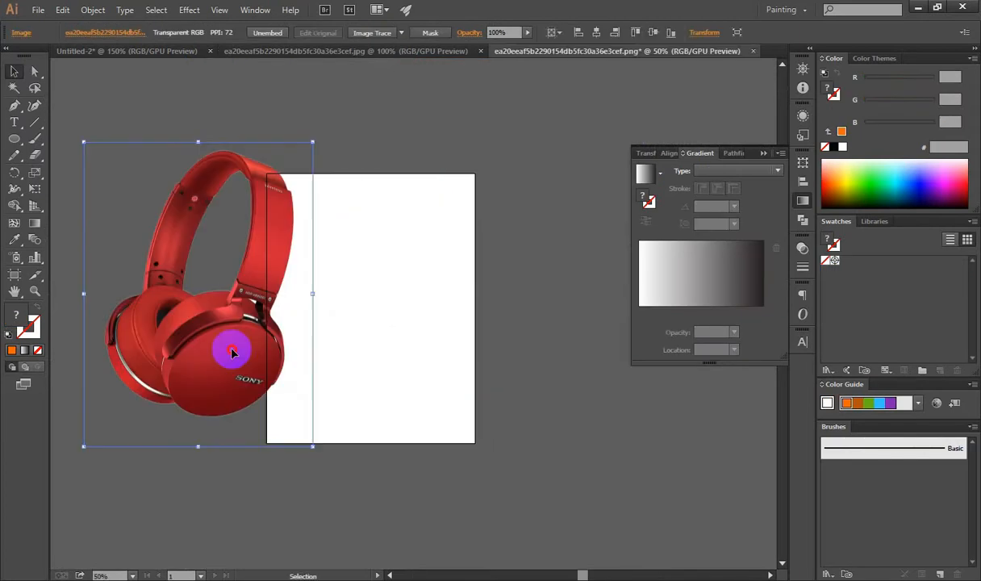
Copy the transparent headphones image into the Untitled-2 document and close both image documents
key("Delete")
key("ctrl+z")
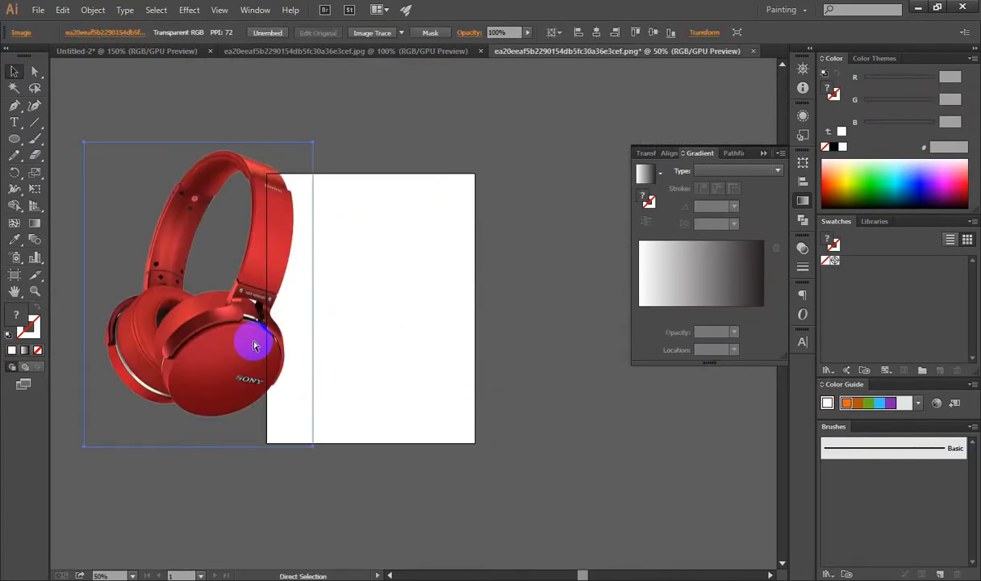
key("ctrl+w")
left_click(562, 316)
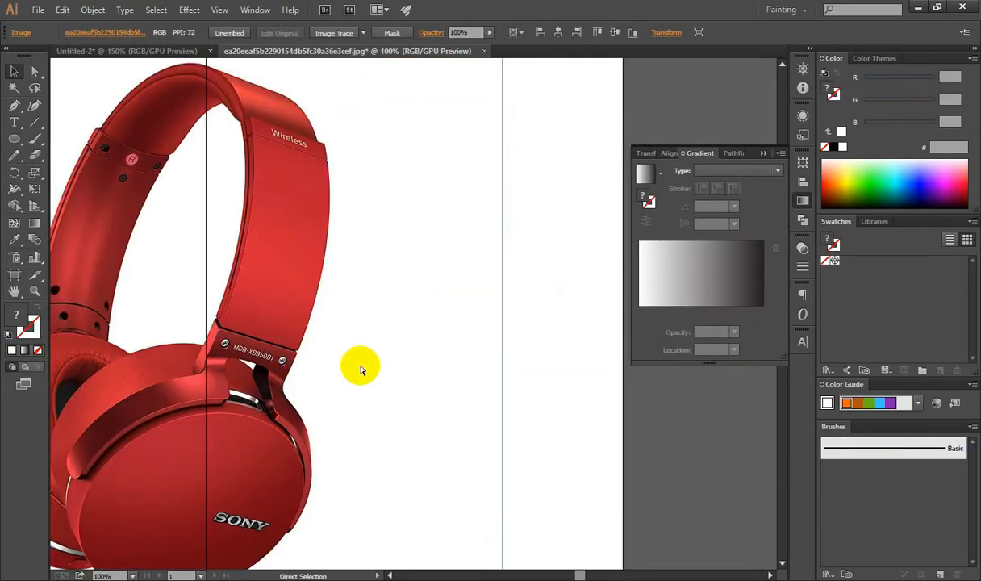
key("ctrl+w")
left_click(549, 313)
key("ctrl+v")
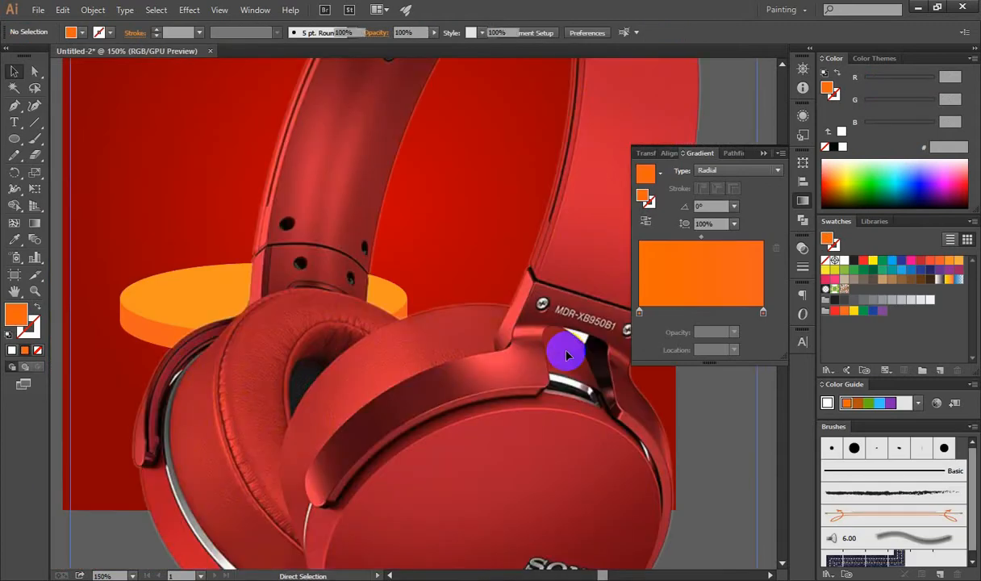
Scale the headphones image down and position it standing on the orange podium
key("ctrl+minus")
key("ctrl+minus")
left_click_drag(573, 326, 488, 347)
left_click_drag(423, 355, 375, 301)
Select the headphones together with all podium shapes and move them to the right half of the red artboard
left_click_drag(414, 459, 311, 279)
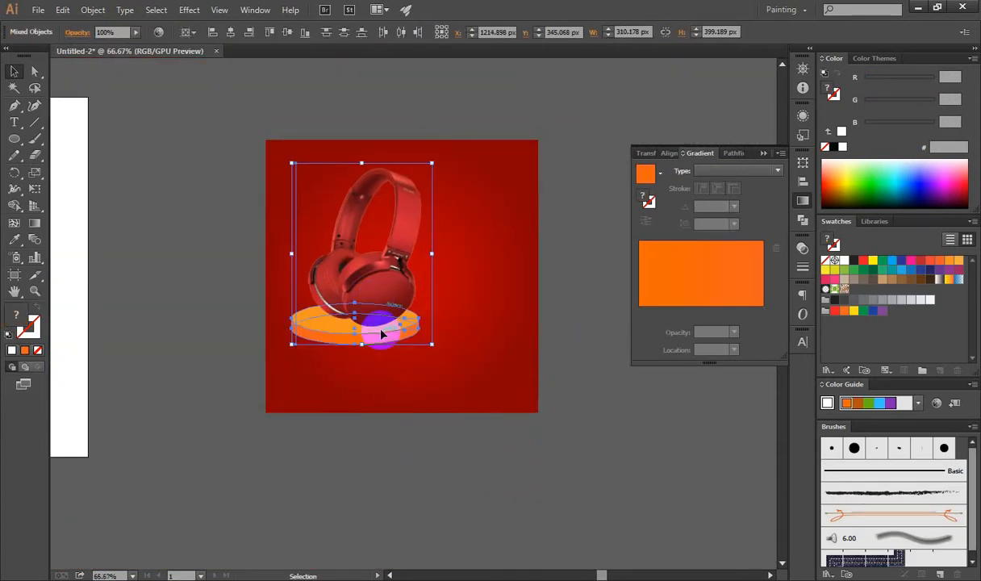
left_click_drag(381, 334, 388, 365)
key("ctrl+z")
mouse_move(253, 221)
left_mouse_down()
mouse_move(440, 378)
mouse_move(272, 218)
left_mouse_up()
left_click(401, 261, "shift")
key("ctrl+g")
left_click_drag(389, 291, 486, 300)
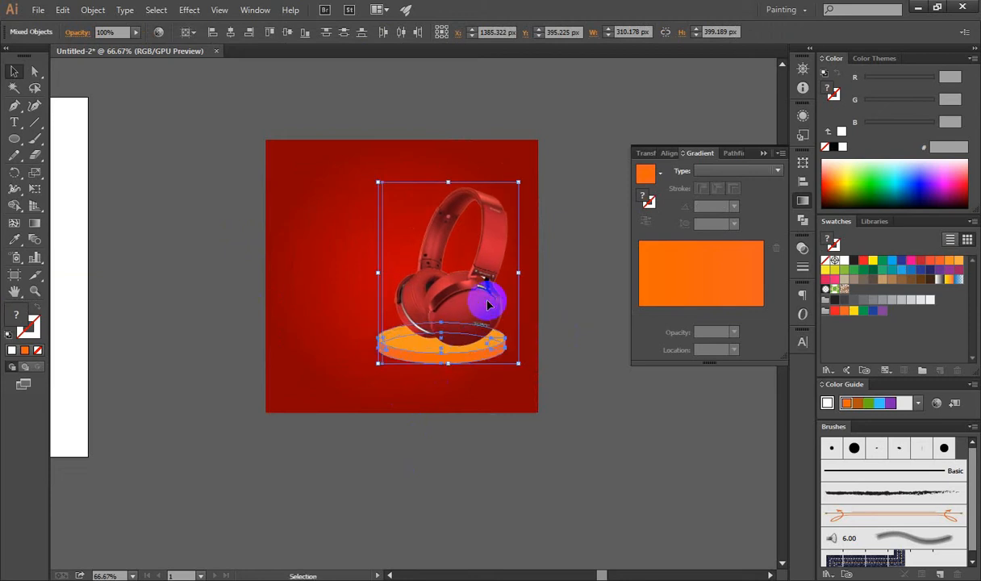
key("ctrl+shift+a")
Draw a thin flat ellipse on the podium's top surface beneath the headphones as the shadow shape
key("ctrl+1")
scroll(411, 369, "up", 1)
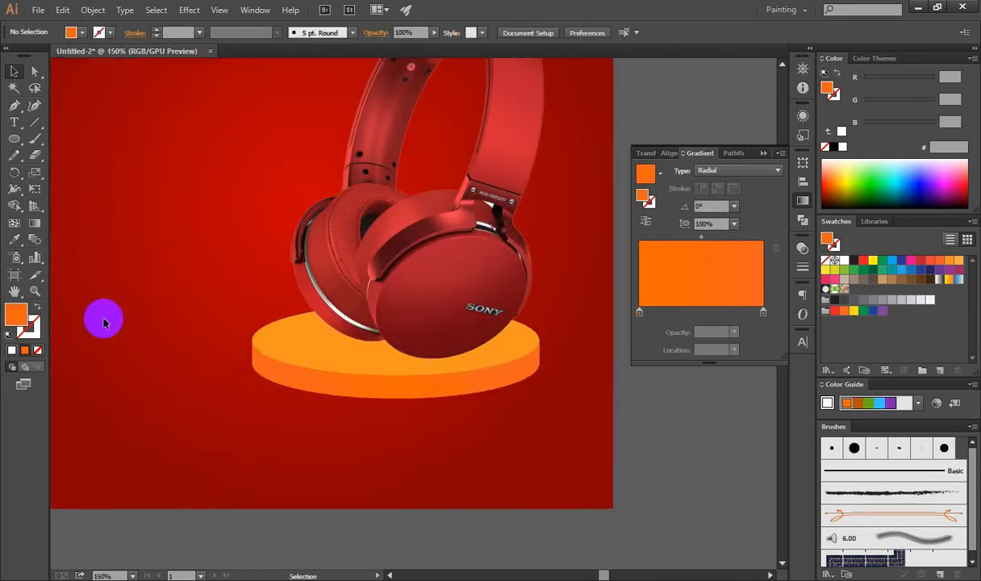
left_click(16, 139)
left_click_drag(294, 310, 497, 355)
key("v")
key("ctrl+z")
left_click_drag(440, 331, 399, 347)
left_click_drag(415, 343, 409, 355)
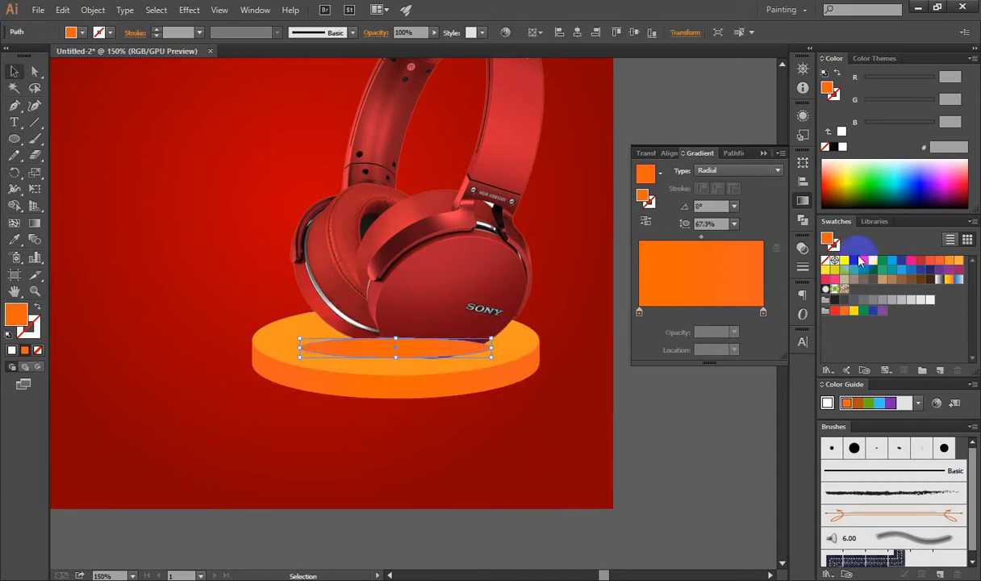
Fill the shadow ellipse with grey 6d6e71 and apply a Gaussian Blur with a radius of 19.3 pixels
left_click(864, 301)
left_click(191, 11)
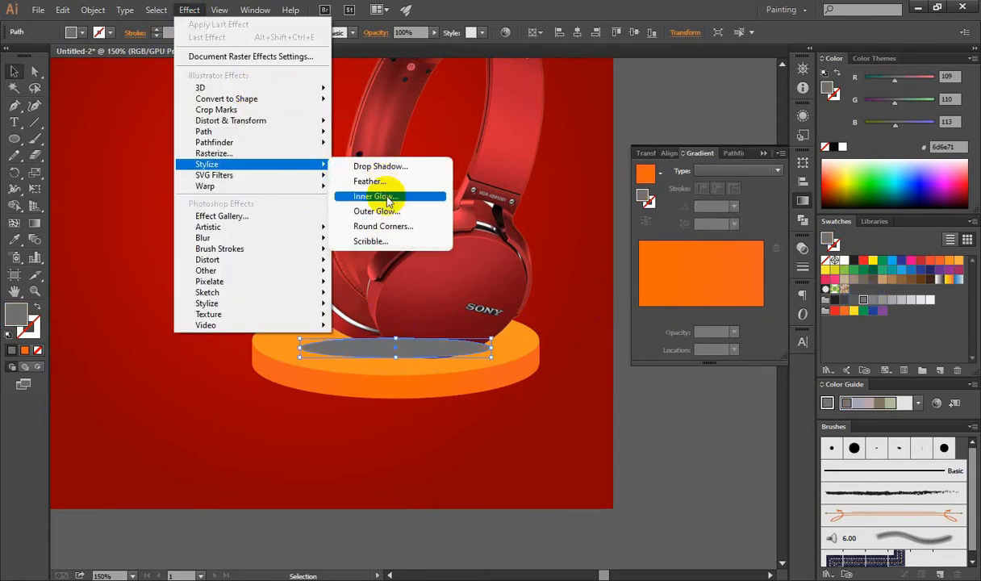
mouse_move(311, 238)
left_click(369, 240)
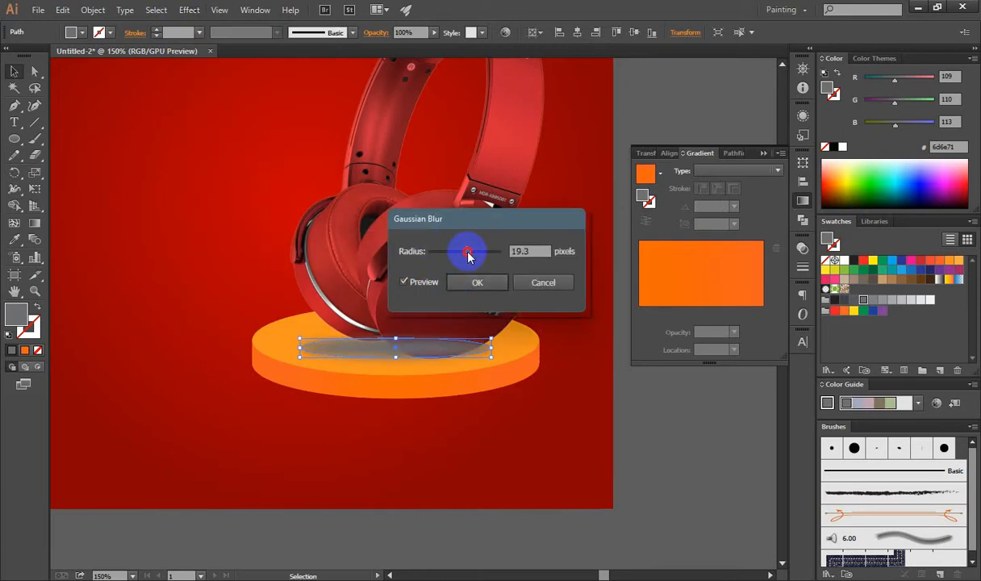
key("Return")
Arrange the headphones in front of the blurred shadow ellipse
left_click(462, 263)
left_click(376, 316)
left_click(376, 385)
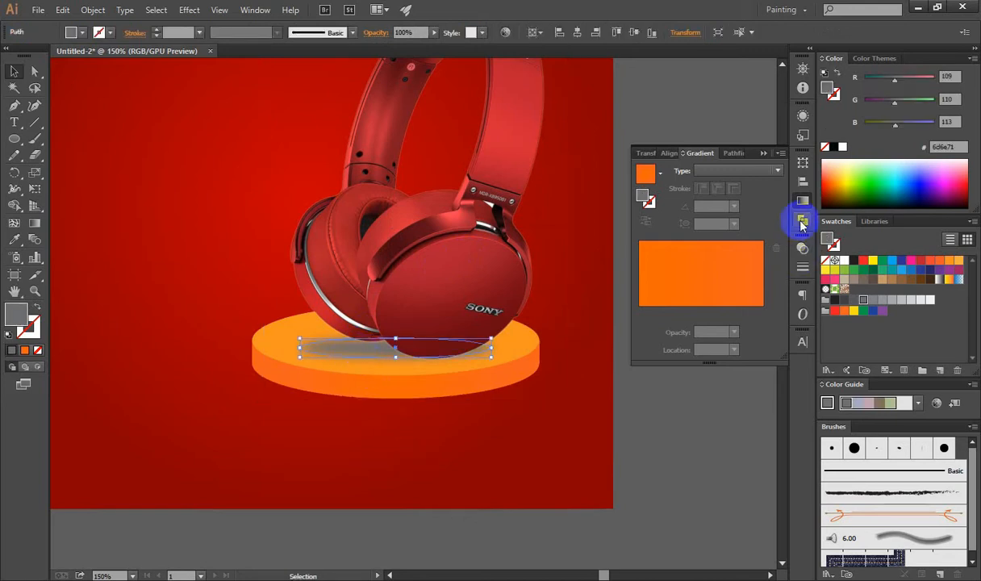
Set the shadow's blending mode to Multiply and lighten its fill to grey bcbec0
left_click(802, 247)
left_click(691, 256)
left_click(676, 310)
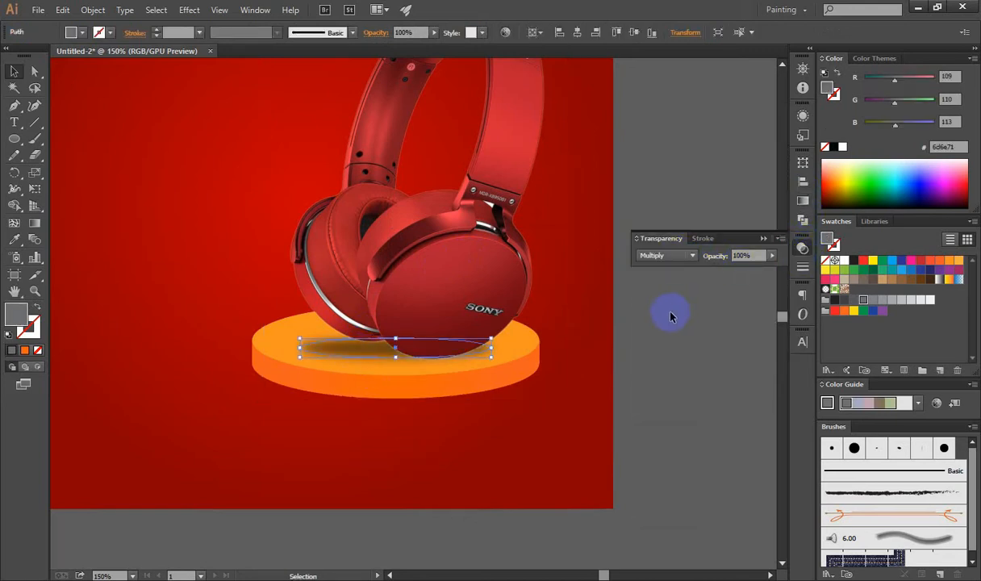
left_click(902, 298)
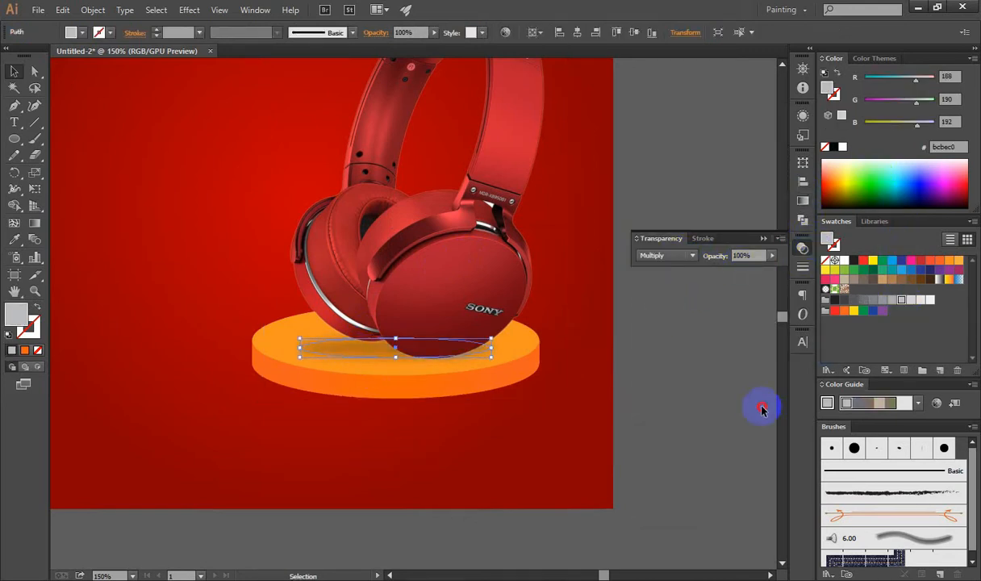
Narrow and flatten the shadow so it sits directly beneath the front ear cup
left_click(384, 358)
left_click_drag(396, 364, 412, 358)
left_click_drag(507, 352, 477, 352)
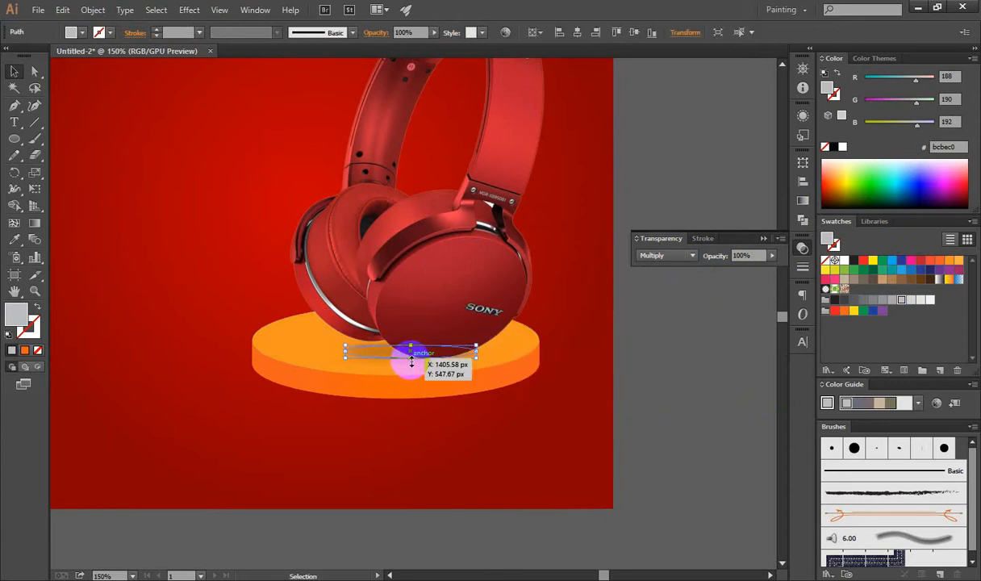
Place a copy of the shadow beneath the rear ear cup and adjust its height to fit
left_click_drag(389, 355, 342, 338)
left_click(668, 451)
left_click(690, 436)
left_click(745, 440)
left_click(353, 346)
left_click_drag(344, 340, 345, 341)
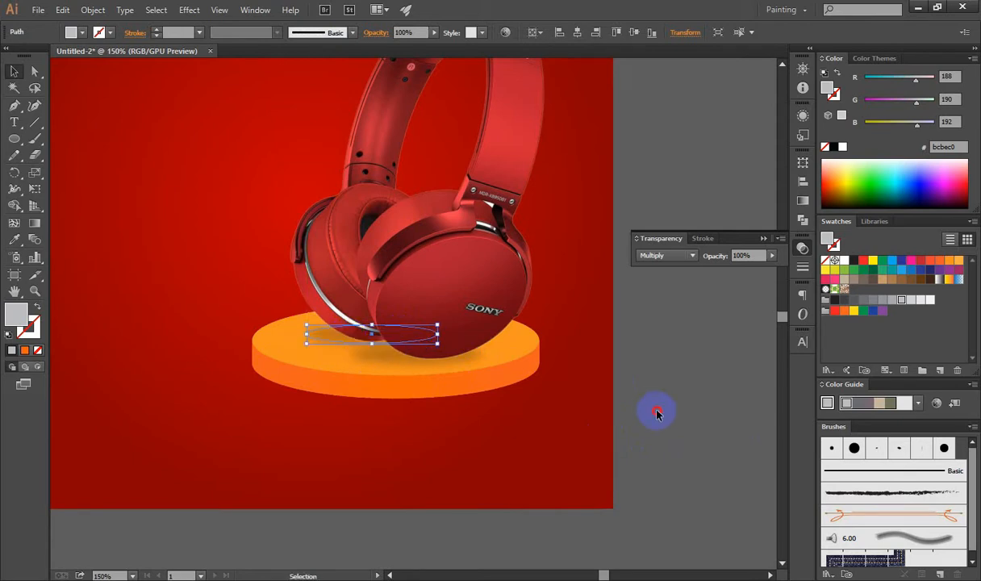
Try to reshape the rear ear cup's shadow by pulling its upper anchor point upward
left_click(657, 409)
key("Tab")
key("a")
left_click_drag(405, 352, 404, 315)
key("v")
key("a")
key("ctrl+z")
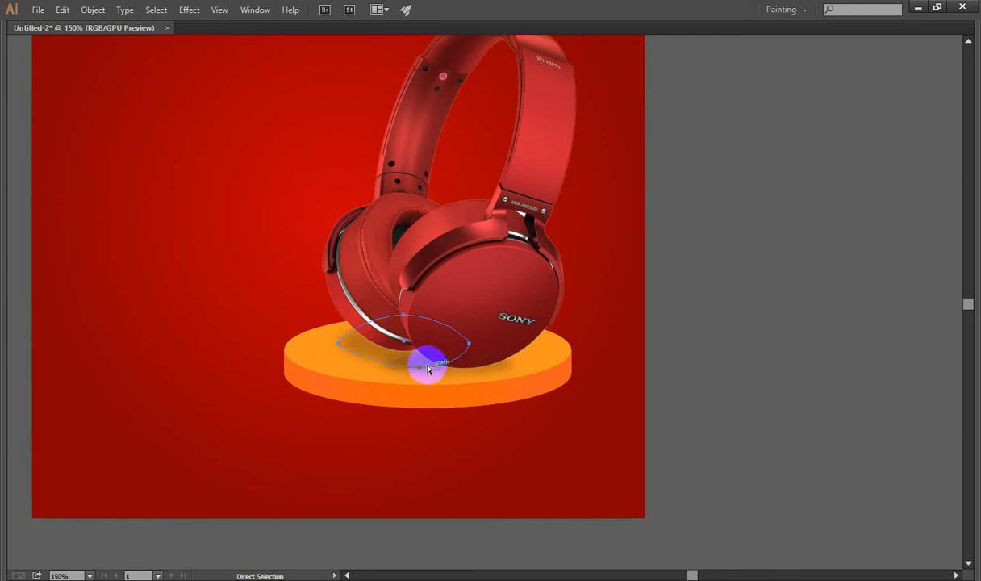
Try to stretch the front ear cup's shadow path toward the rear cup by moving its anchors and handles
left_click_drag(429, 373, 510, 364)
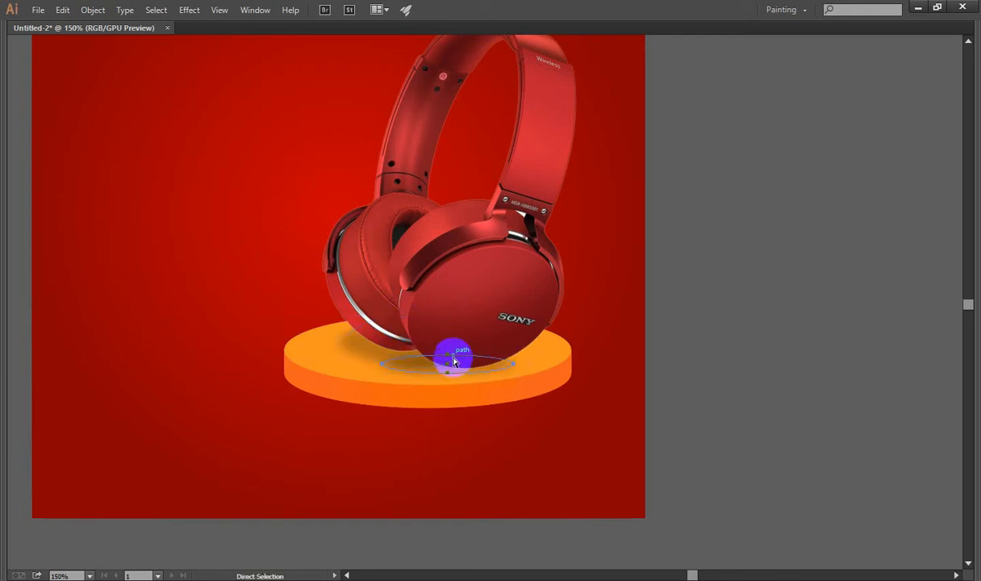
left_click_drag(448, 361, 271, 340)
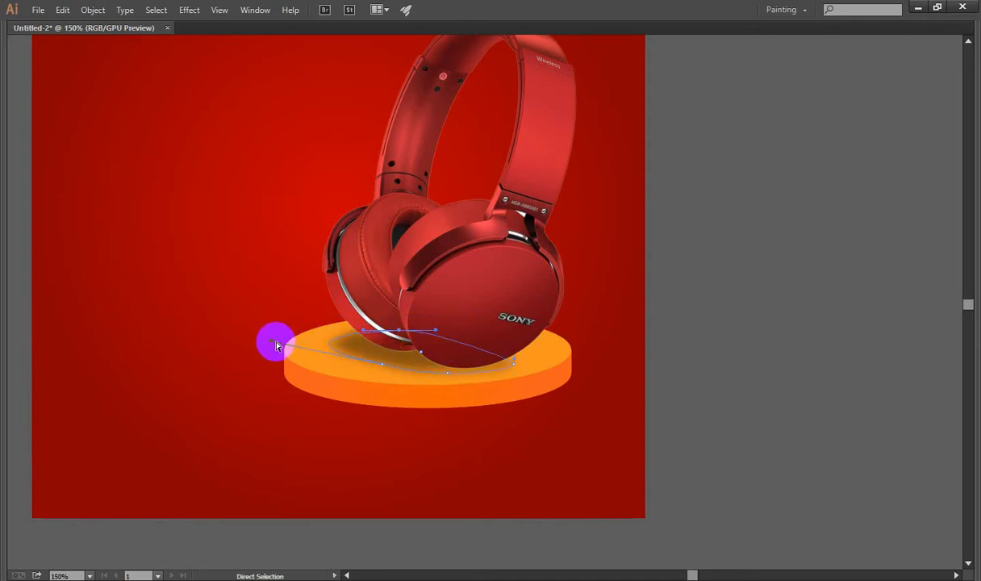
mouse_move(513, 361)
left_mouse_down()
mouse_move(551, 369)
mouse_move(503, 367)
left_mouse_up()
left_click(677, 431)
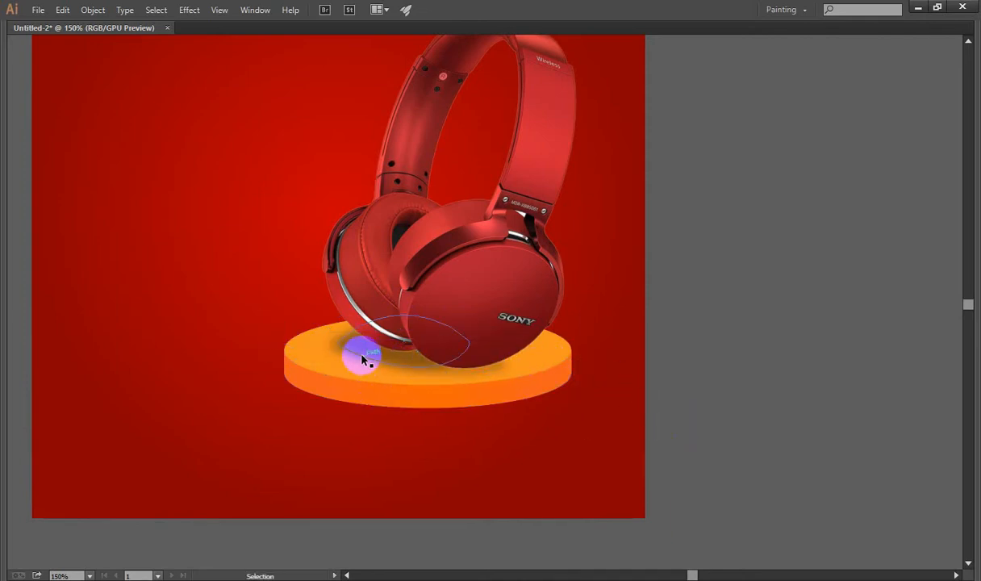
left_click(443, 393)
left_click(685, 430)
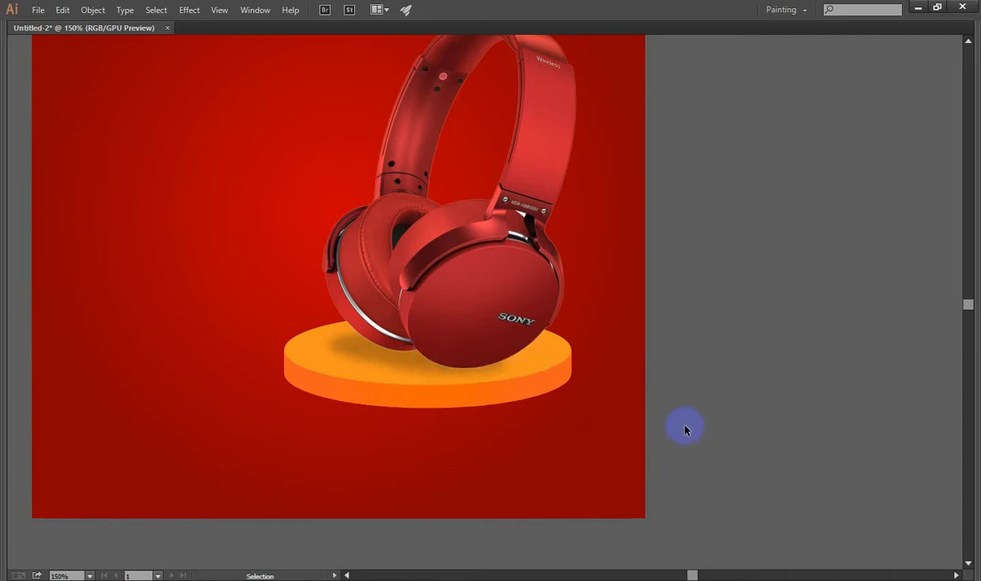
Try to smooth the stretched front shadow's outline by adjusting its lower curve
scroll(652, 394, "down", 2)
scroll(542, 367, "up", 3)
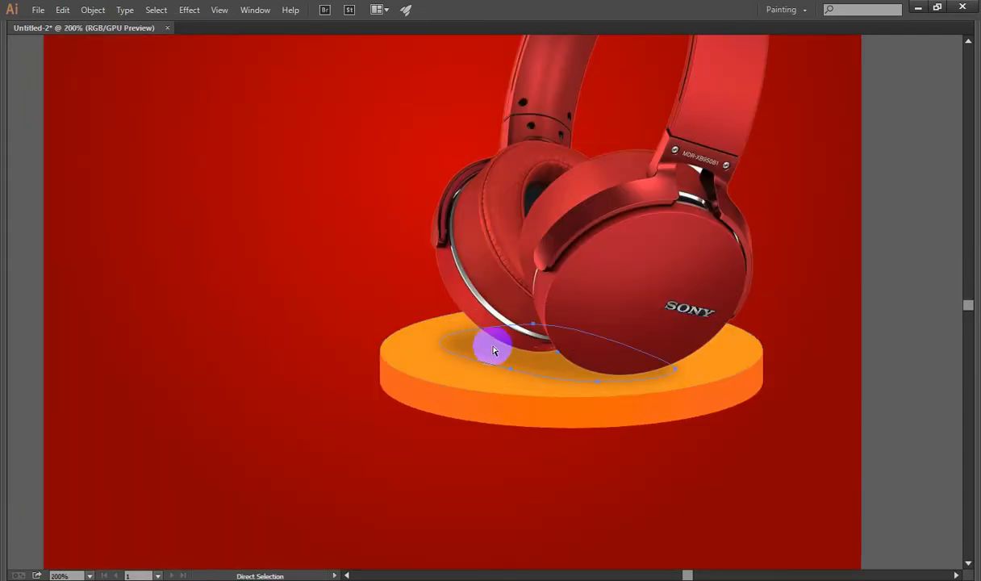
key("v")
left_click(886, 403)
key("space")
left_click_drag(885, 403, 852, 397)
left_click(541, 374)
left_click(848, 421)
scroll(784, 407, "down", 3)
scroll(693, 393, "up", 2)
key("a")
left_click(721, 413)
left_click_drag(716, 415, 681, 428)
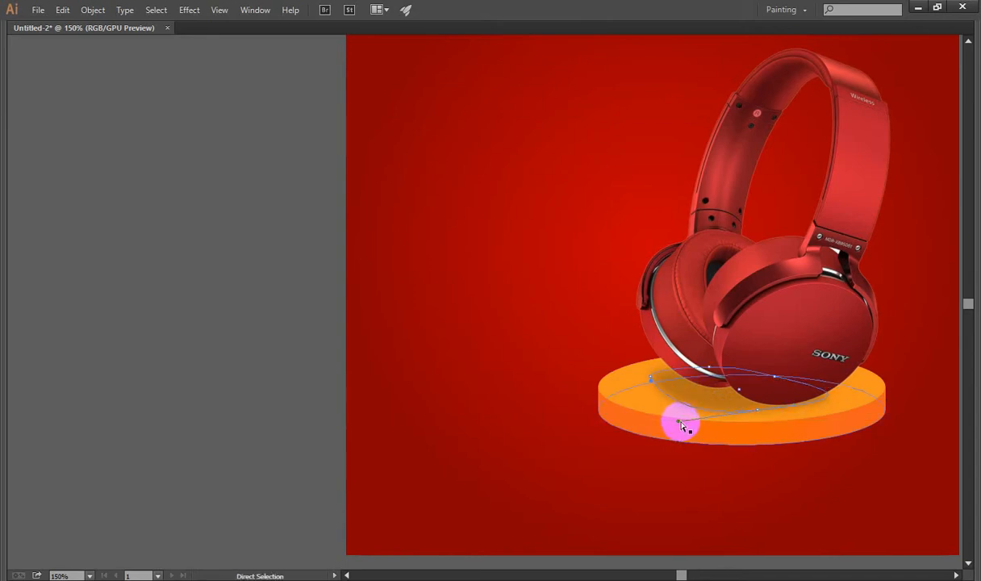
left_click(903, 439)
Try to resize the reshaped shadow, and undo the anchor edits back to two plain ellipses
left_click_drag(914, 428, 820, 433)
key("v")
left_click_drag(618, 415, 633, 405)
left_click_drag(634, 405, 638, 409)
scroll(834, 394, "down", 1)
key("a")
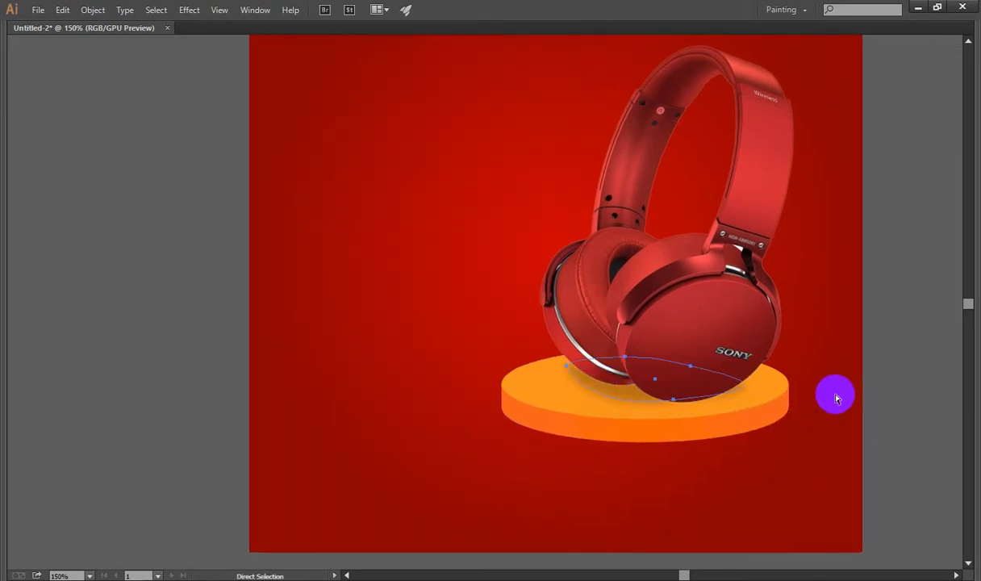
key("ctrl+z")
key("ctrl+z")
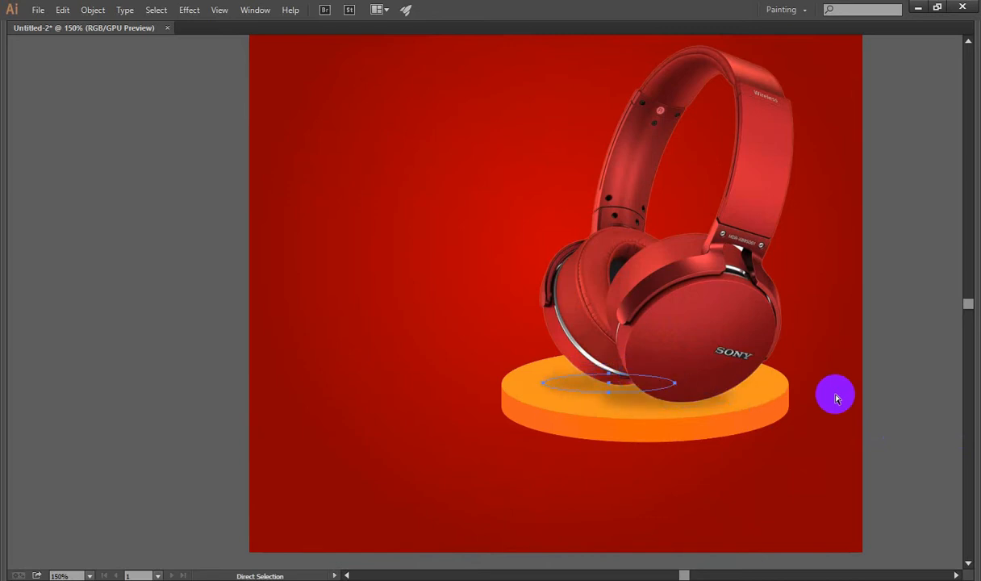
Remove one of the two shadows, keeping a single blurred ellipse beneath the headphones
left_click_drag(636, 406, 478, 376)
left_click(886, 433)
left_click(875, 442)
left_click_drag(437, 338, 650, 396)
left_click_drag(679, 355, 699, 257)
key("ctrl+z")
left_click(754, 220)
left_click_drag(713, 292, 694, 320)
key("ctrl+3")
key("ctrl+alt+3")
Enlarge the remaining shadow ellipse so it spans the area beneath both ear cups
left_click(642, 404)
left_click_drag(708, 391, 725, 391)
left_click_drag(644, 410, 641, 401)
left_click(806, 400)
left_click(872, 416)
scroll(645, 381, "down", 3)
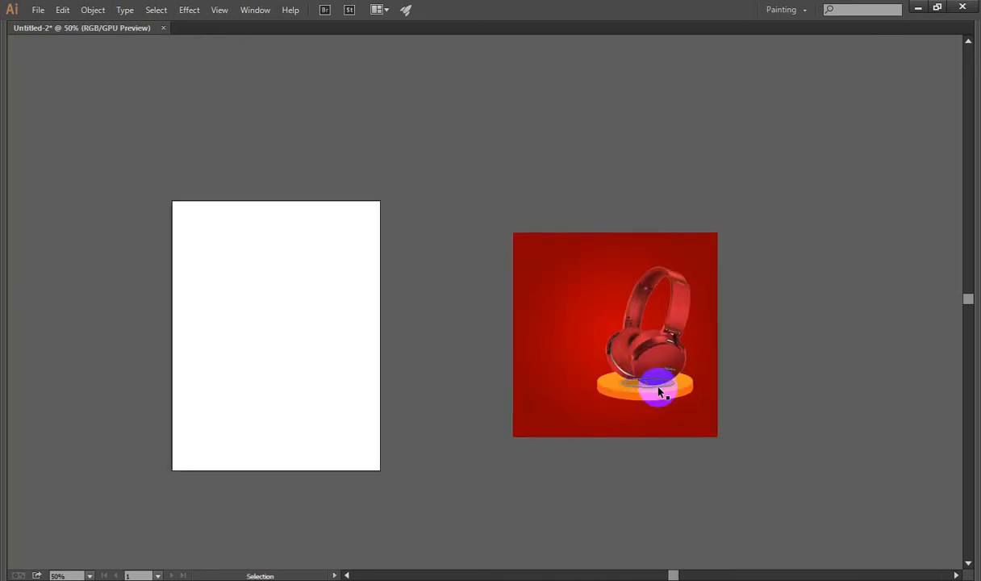
Lighten the shadow ellipse's fill to a paler grey swatch than d1d3d4
scroll(691, 383, "up", 3)
left_click(631, 386)
key("Tab")
left_click(911, 301)
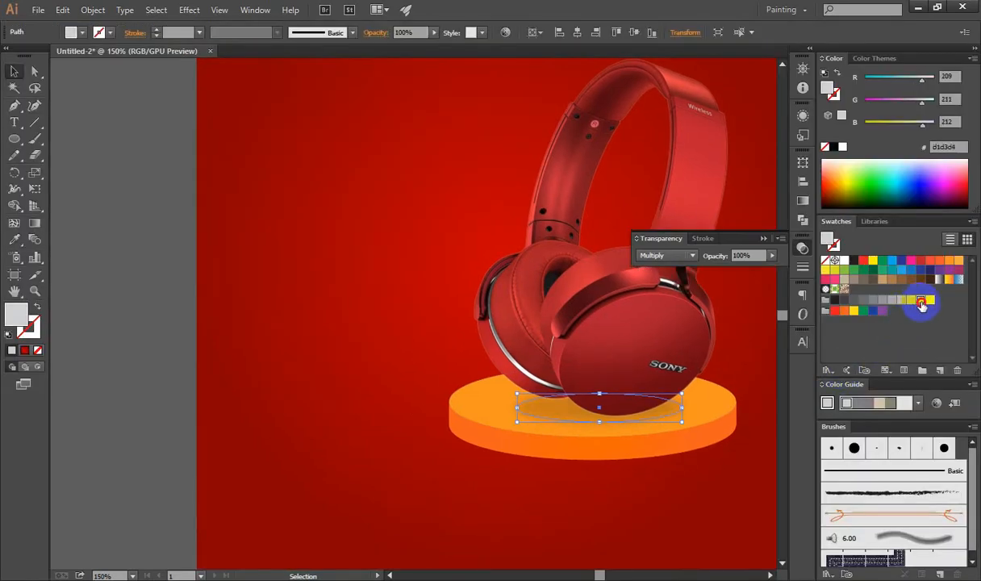
left_click(921, 301)
key("Tab")
left_click(905, 331)
scroll(892, 345, "down", 3)
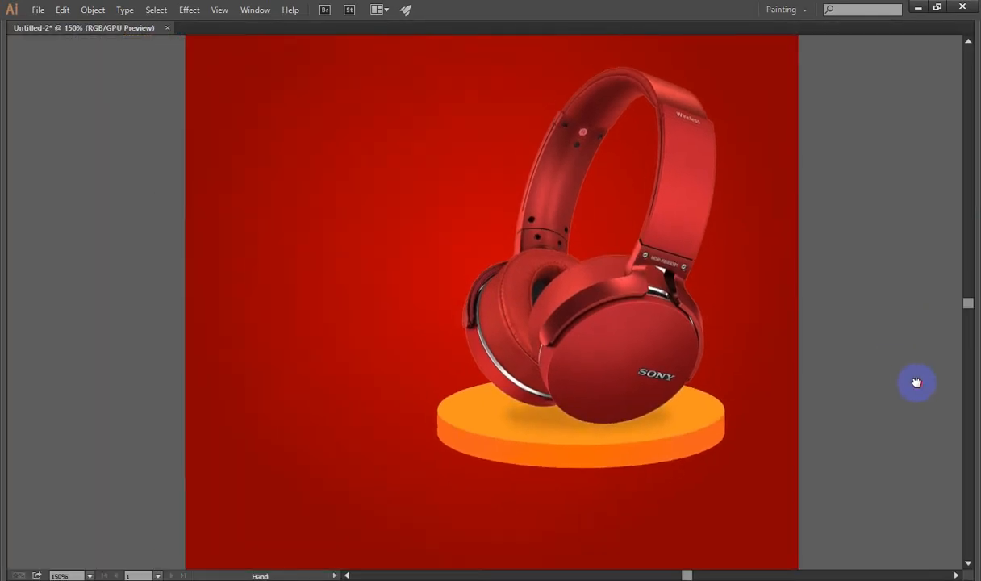
Add the text LOGO near the artwork's upper-left corner, enlarge it to about 22.58 pt and colour it white
scroll(792, 358, "up", 1)
left_click_drag(754, 339, 569, 346)
key("Tab")
key("t")
left_click(250, 196)
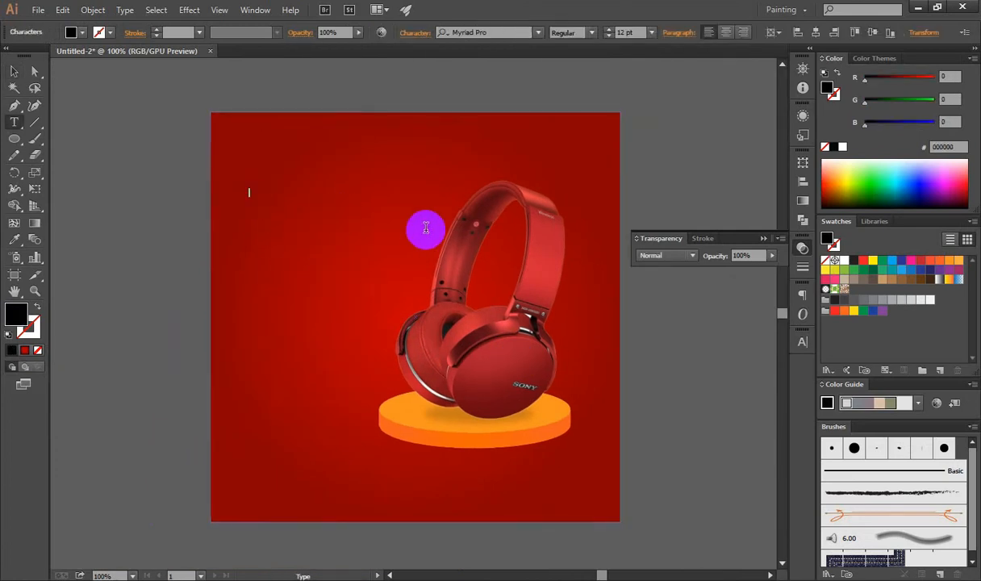
key("Escape")
left_click_drag(271, 198, 258, 161)
left_click(843, 147)
left_click(157, 206)
key("ctrl+z")
Place a copy of the LOGO text below it and change its wording to "It's Time to"
left_click_drag(257, 160, 256, 273)
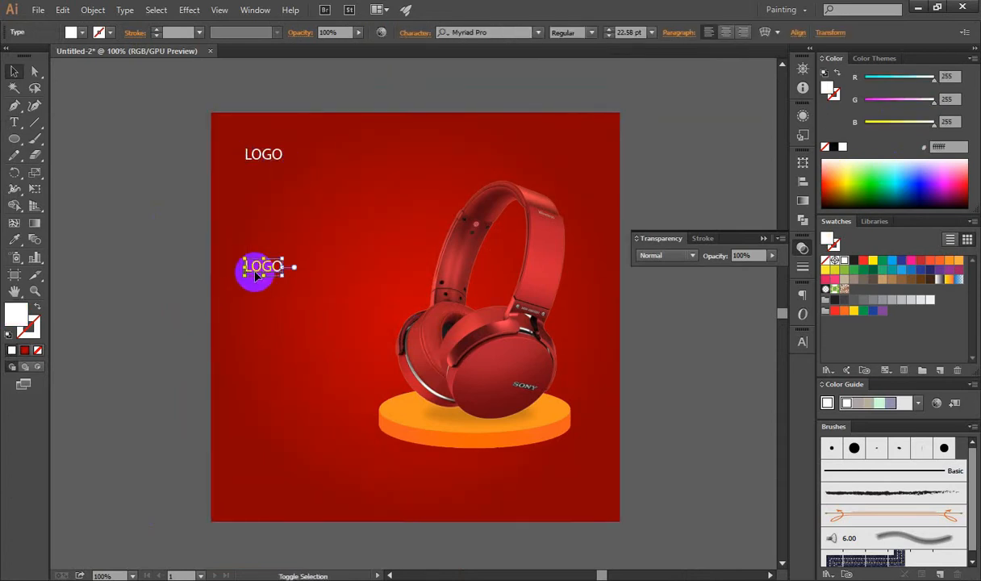
triple_click(255, 270)
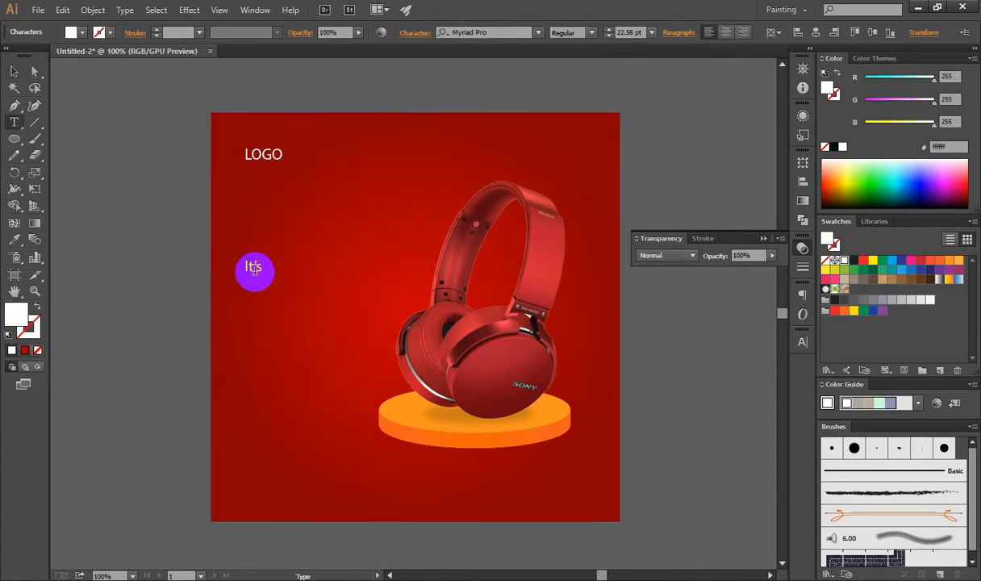
key("Escape")
Place a copy of "It's Time to" beneath it, reword it as MUSIC and enlarge it to about 55 pt
left_click_drag(254, 267, 263, 308)
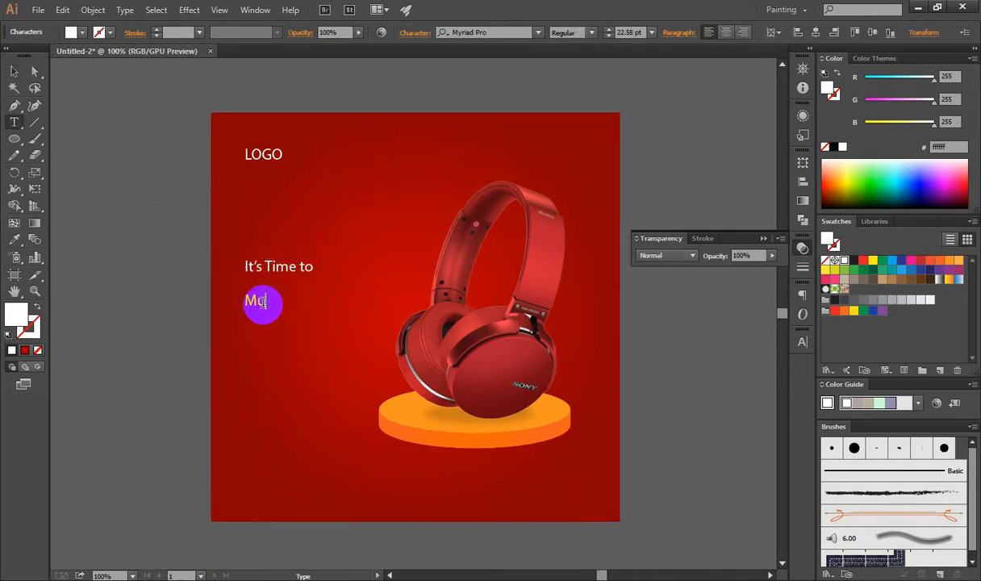
key("Escape")
left_click(280, 310)
left_click(286, 301)
left_click_drag(290, 301, 346, 333)
Try successive font families, including Orator Std and Sail, on the word MUSIC
left_click(500, 32)
key("Down")
key("Down")
key("Down")
key("Down")
key("Down")
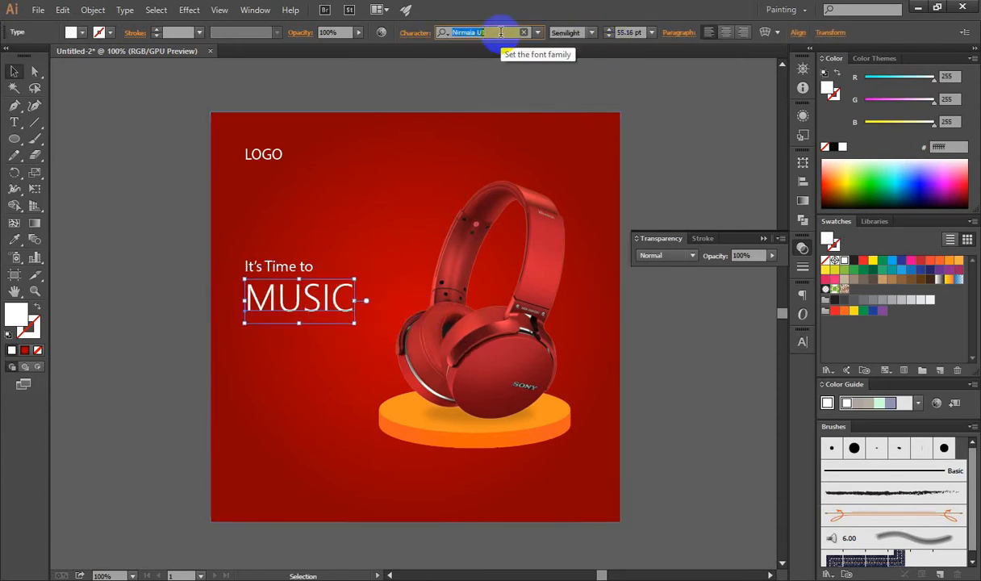
key("Down")
key("Down")
key("Down")
key("Down")
key("Down")
key("Down")
key("Down")
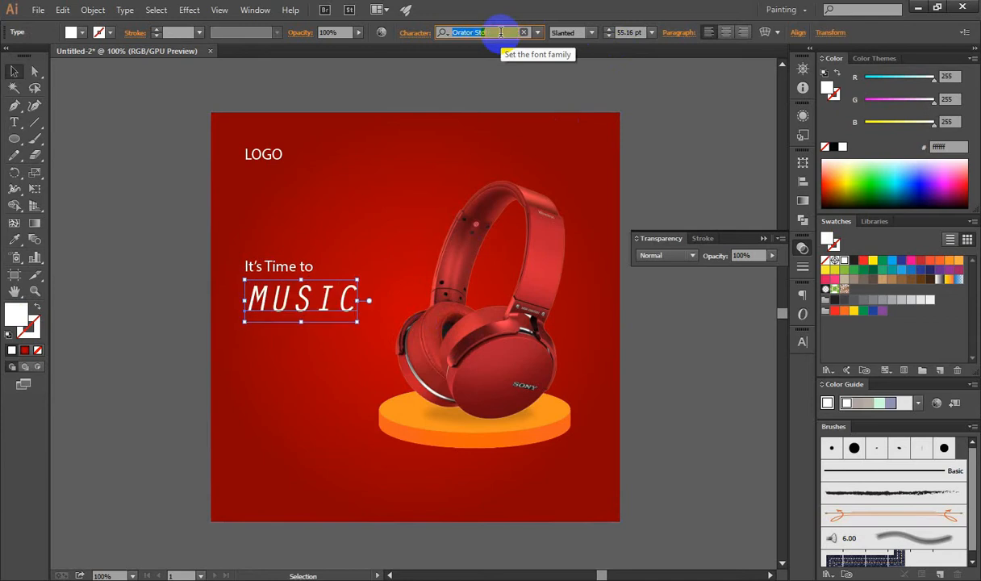
key("Down")
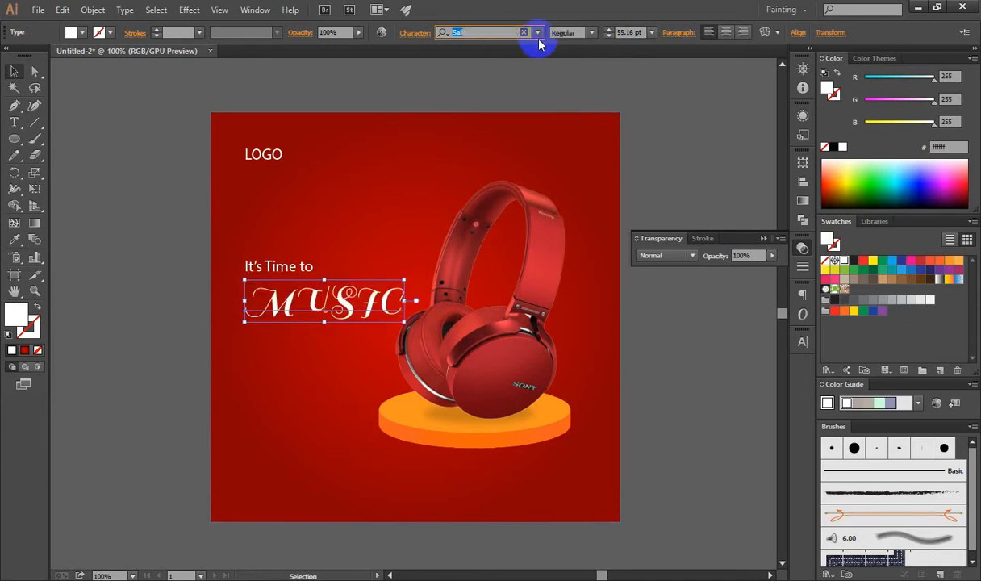
left_click(538, 32)
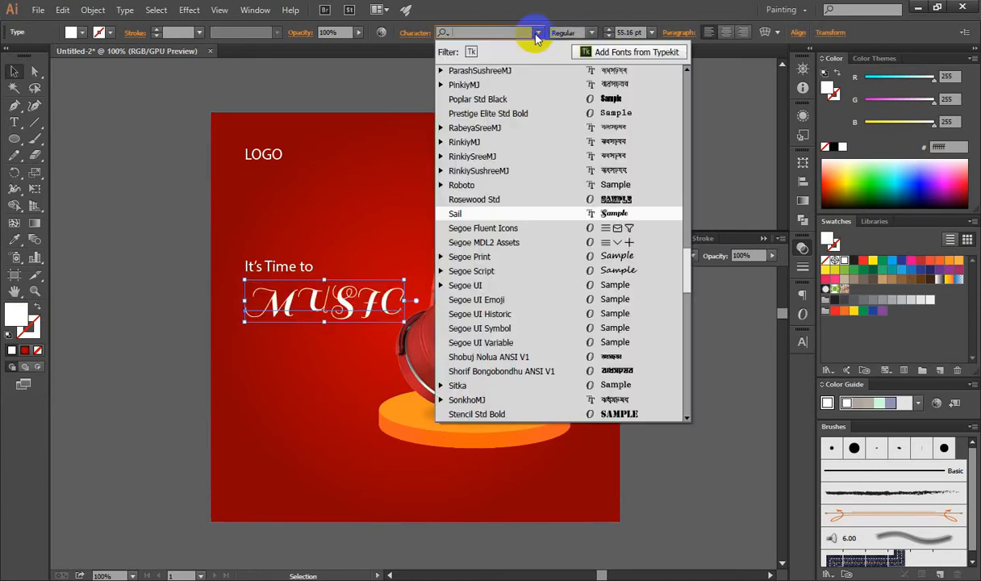
left_click(587, 212)
Set the font of the word MUSIC to Bertha Melanie
left_click(537, 32)
left_click_drag(686, 278, 720, 66)
left_click(632, 203)
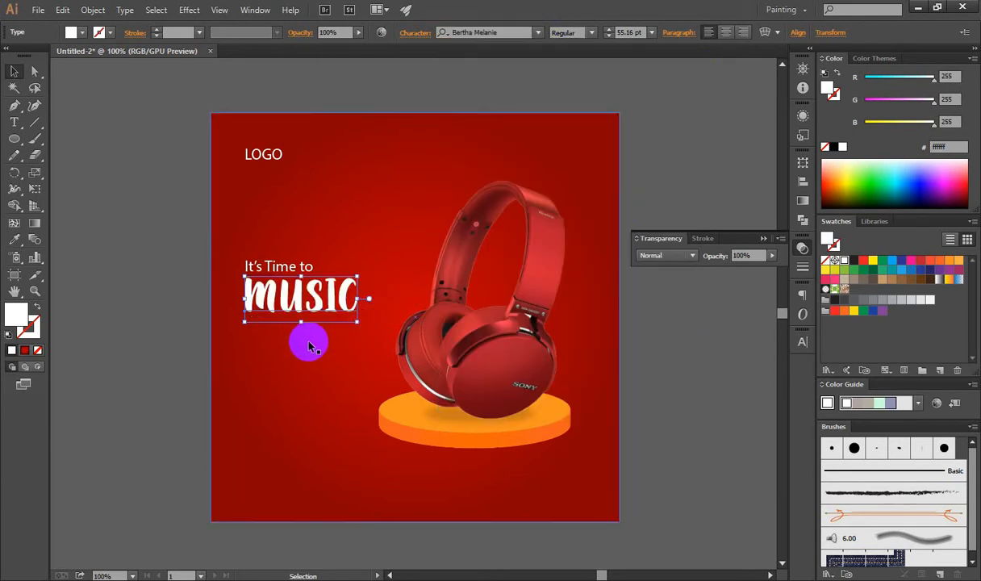
Enlarge "It's Time to" to about 25.73 pt and the word MUSIC to about 66.1 pt
scroll(312, 347, "up", 1)
left_click(313, 227)
left_click_drag(313, 230, 327, 234)
left_click(359, 295)
left_click_drag(377, 316, 412, 330)
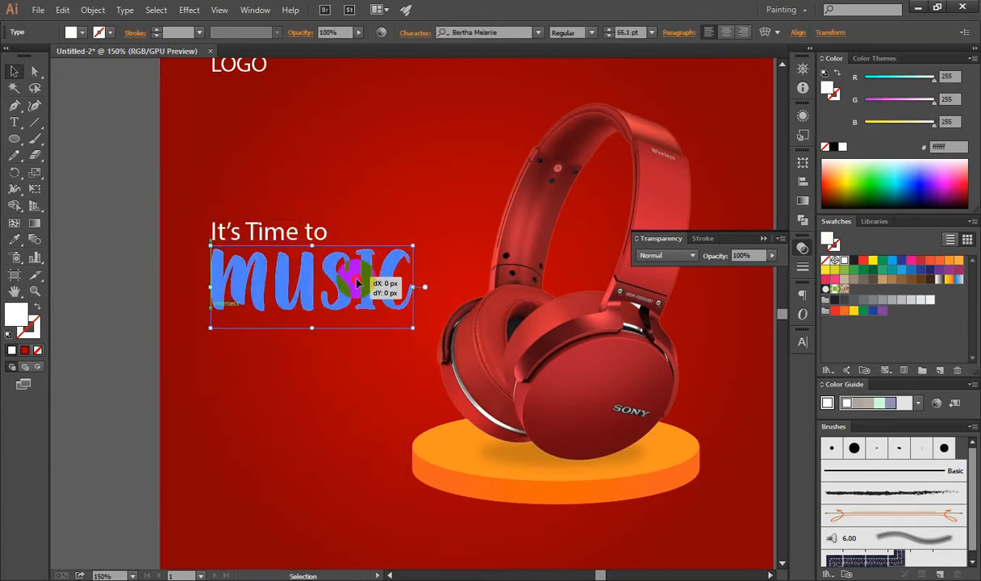
left_click(248, 306)
Place a copy of "It's Time to" below MUSIC and change its wording to ORDER NOW
scroll(322, 171, "down", 1)
left_click_drag(322, 171, 313, 360)
triple_click(298, 365)
type("ORDER NOW")
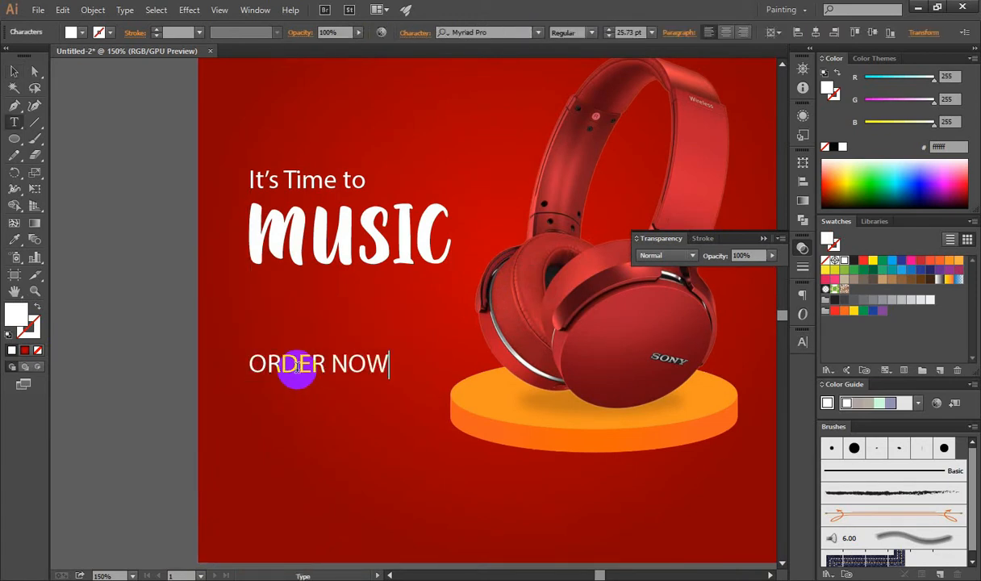
Draw a small rounded rectangle between MUSIC and ORDER NOW and fill it with orange f7941e
left_click(13, 139)
left_click_drag(256, 286, 377, 299)
key("a")
key("i")
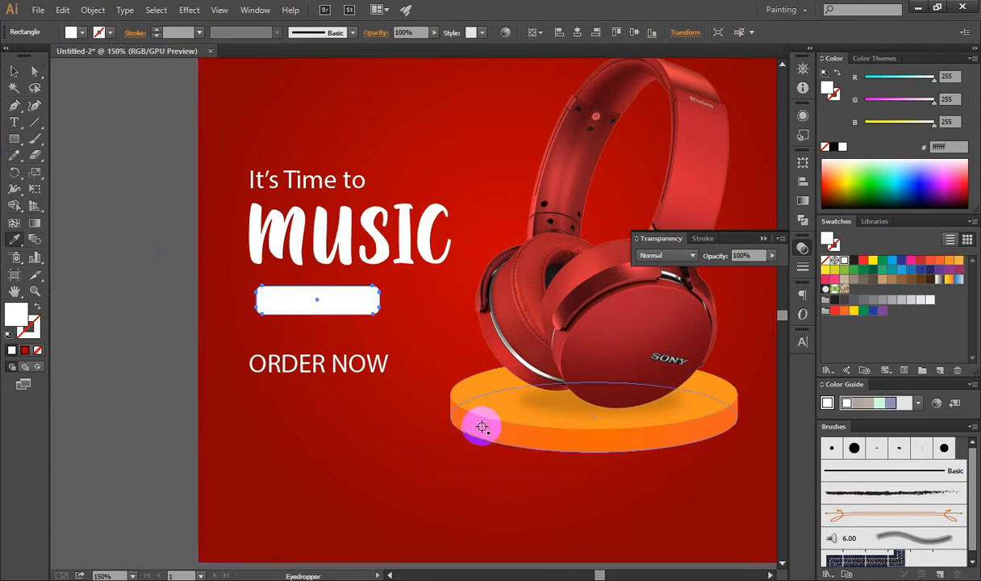
left_click(845, 312)
left_click(949, 261)
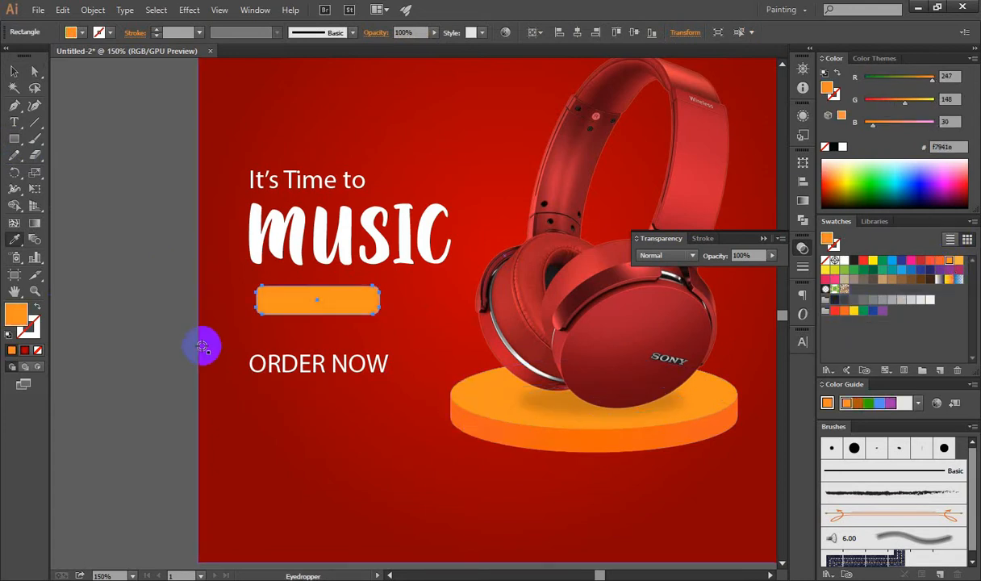
key("v")
left_click(187, 344)
Move ORDER NOW onto the orange button, colour it black and shrink it to about 19.41 pt to fit
left_click_drag(329, 363, 345, 306)
left_click(834, 299)
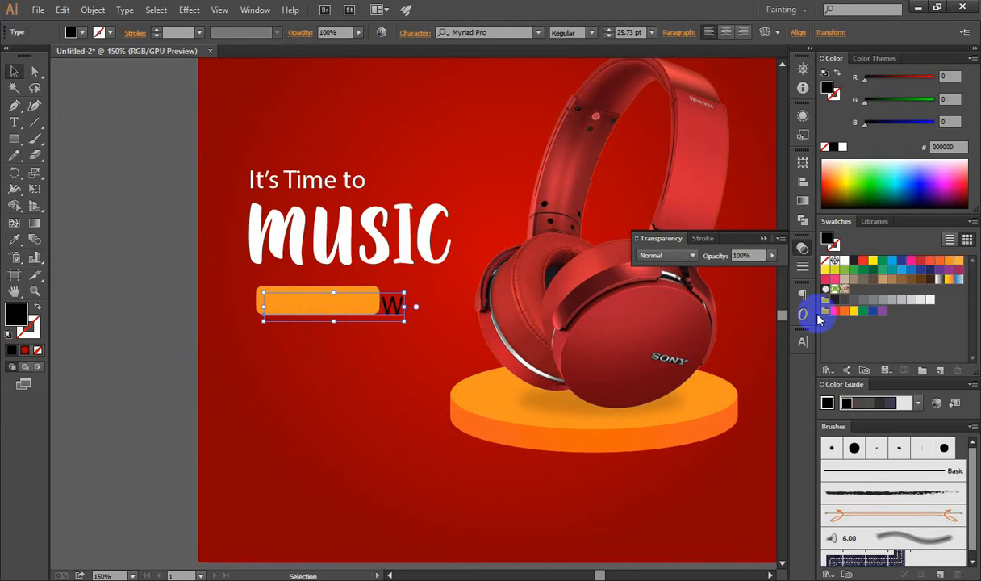
key("ctrl+plus")
left_click_drag(395, 324, 329, 314)
scroll(170, 303, "up", 3)
left_click_drag(190, 289, 188, 280)
Select the button with its label, align them with the start of MUSIC and adjust their size slightly
scroll(264, 346, "down", 5)
left_click_drag(295, 386, 355, 388)
left_click(284, 331)
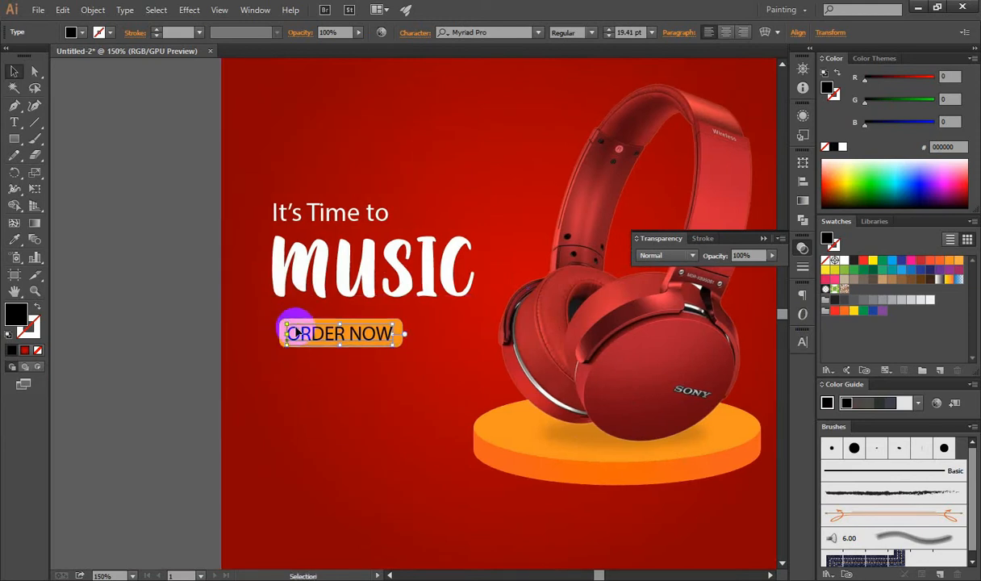
left_click(278, 336, "shift")
key("ctrl+plus")
left_click_drag(311, 330, 302, 333)
left_click_drag(481, 335, 477, 334)
Enlarge the LOGO text slightly
scroll(466, 361, "down", 2)
scroll(250, 390, "down", 2)
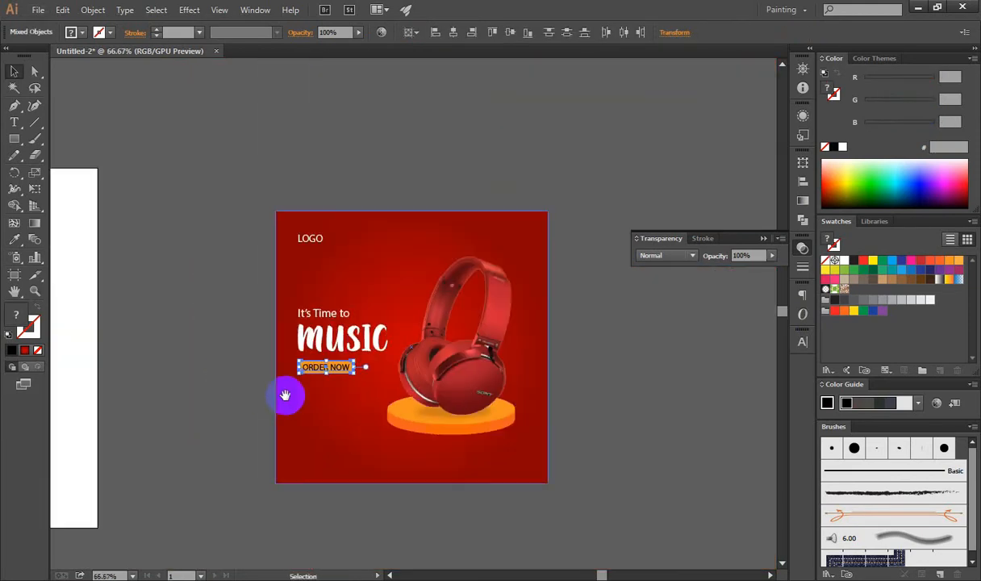
left_click_drag(253, 390, 206, 342)
left_click_drag(278, 196, 273, 201)
key("ctrl+z")
left_click_drag(277, 204, 280, 211)
left_click(225, 258)
Place a copy of "It's Time to" near the artwork's lower-left corner and change its wording to CALL
left_click_drag(298, 314, 336, 236)
left_click_drag(314, 188, 326, 314)
triple_click(323, 313)
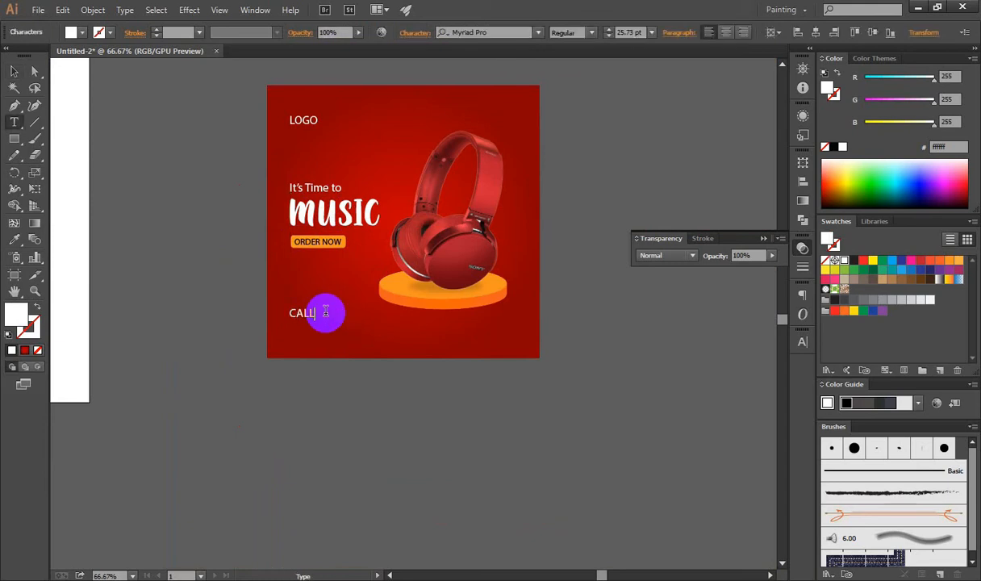
key("Escape")
left_click(346, 388)
Place a copy of the CALL text directly beneath it and replace its wording with the phone number
scroll(291, 320, "up", 2)
left_click_drag(304, 318, 313, 378)
double_click(321, 364)
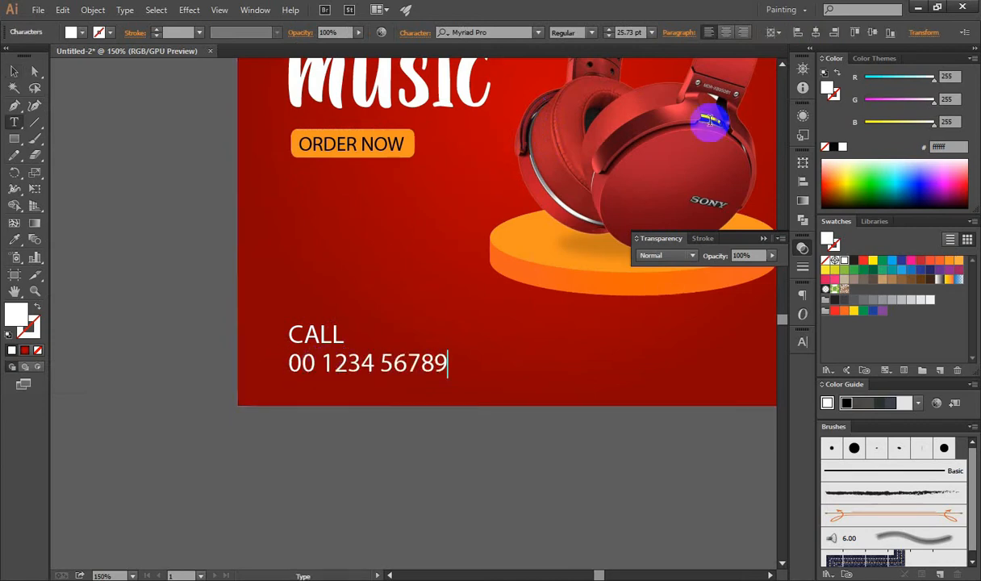
key("Escape")
Give the phone number a bolder font style and enlarge it
left_click(593, 33)
left_click(605, 149)
left_click_drag(454, 364, 500, 368)
Nudge the CALL text and phone number upward and fine-tune their placement
left_click(330, 334, "shift")
key("shift+Up")
key("shift+Up")
left_click_drag(380, 357, 381, 362)
left_click(450, 459)
scroll(751, 366, "down", 2)
left_click_drag(751, 366, 436, 408)
scroll(368, 326, "up", 1)
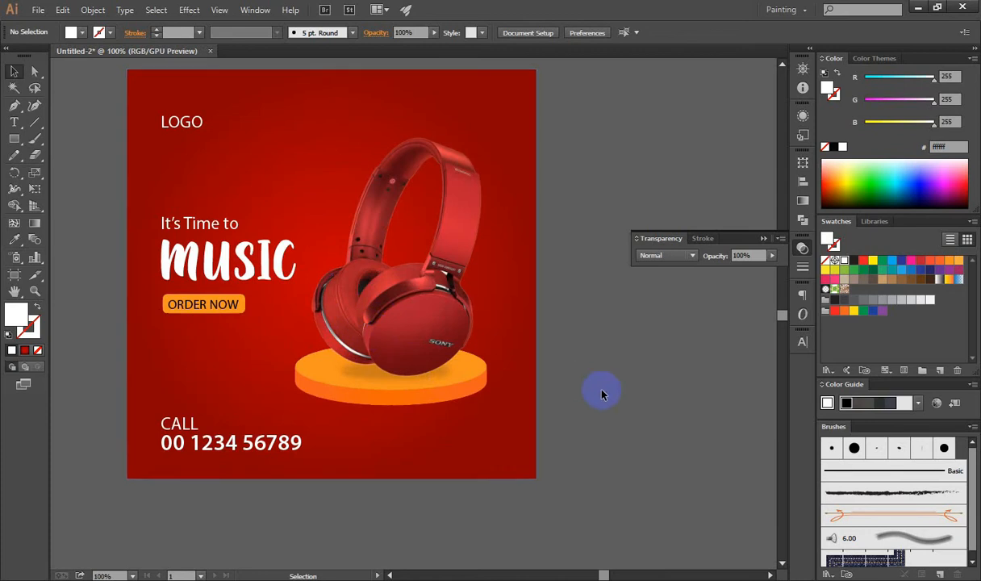
Draw a large circle with a smaller concentric circle inside it and cut out the centre to form a white ring
left_click_drag(16, 140, 58, 173)
left_click_drag(382, 266, 307, 321)
left_click_drag(388, 216, 554, 393)
key("v")
left_click_drag(565, 217, 506, 251)
left_click(481, 335, "shift")
key("shift+m")
left_click(444, 241, "alt")
Bring the headphones image in front of the ring and shift the ring over the artwork's upper-right corner
key("v")
left_click(340, 390)
left_click(378, 264)
left_click_drag(488, 347, 554, 313)
left_click(296, 378)
left_click_drag(296, 372, 230, 318)
key("ctrl+z")
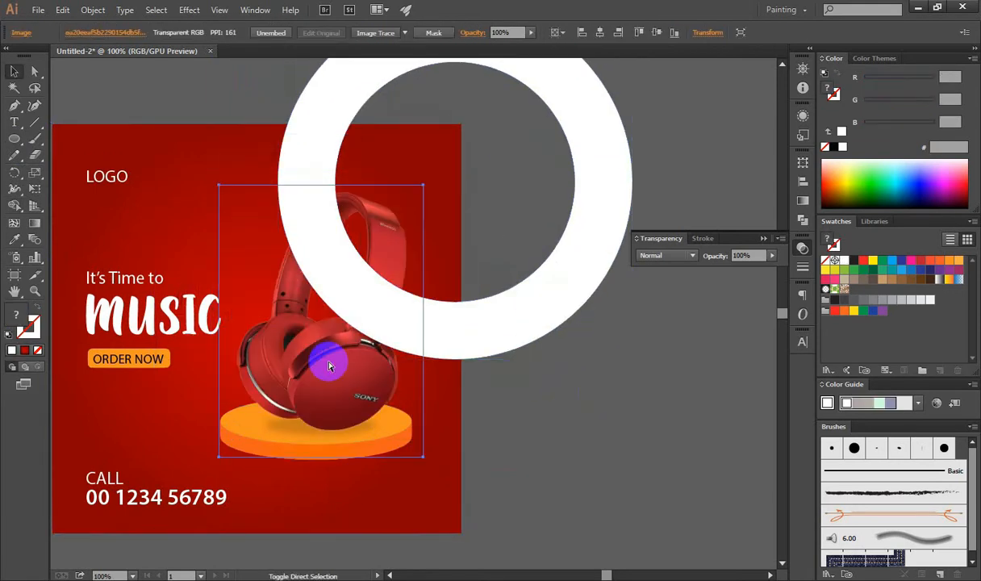
key("ctrl+shift+bracketright")
left_click_drag(533, 334, 495, 296)
Try the light orange fbb040 and the red ed1c24 swatches as the ring's fill
left_click(956, 262)
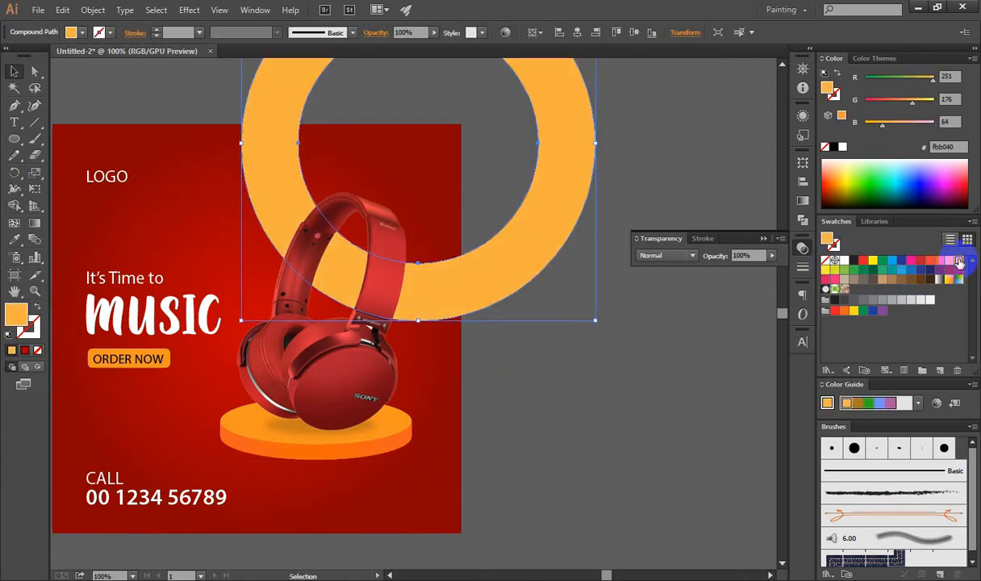
left_click(520, 363)
left_click(530, 267)
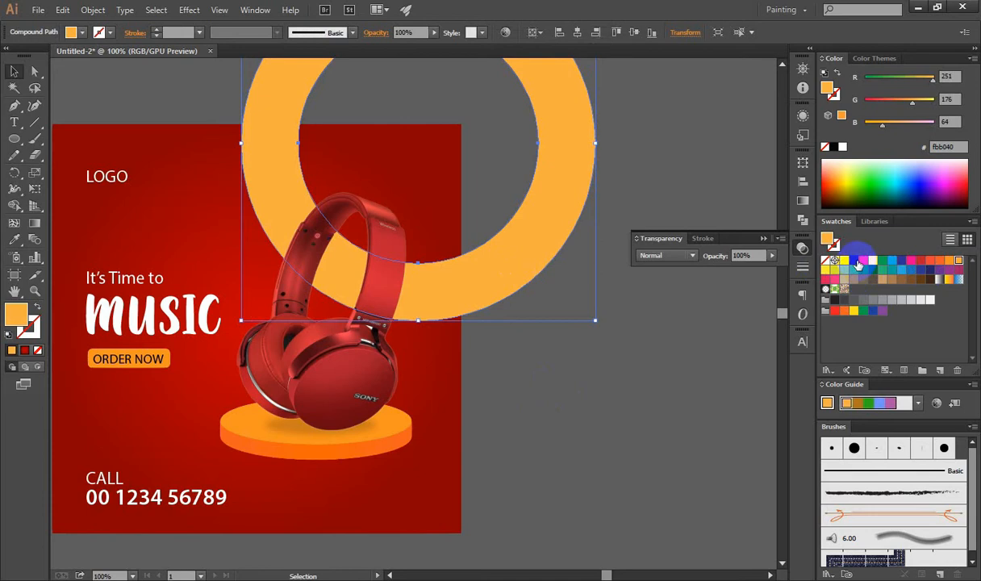
left_click(863, 260)
left_click(632, 357)
left_click_drag(633, 357, 655, 359)
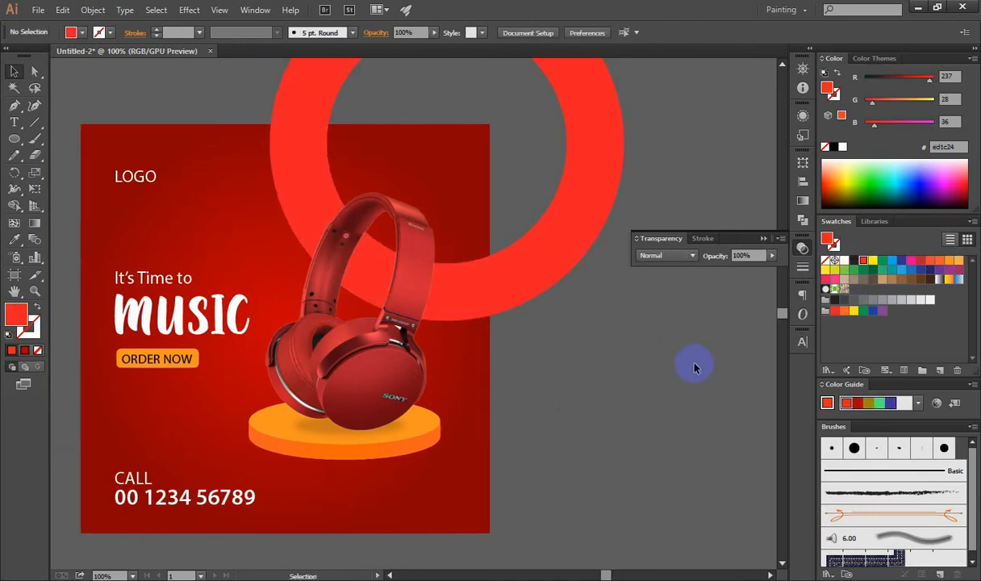
key("ctrl+z")
Try to sample the podium's colour onto the ring with the Eyedropper
left_click(556, 292)
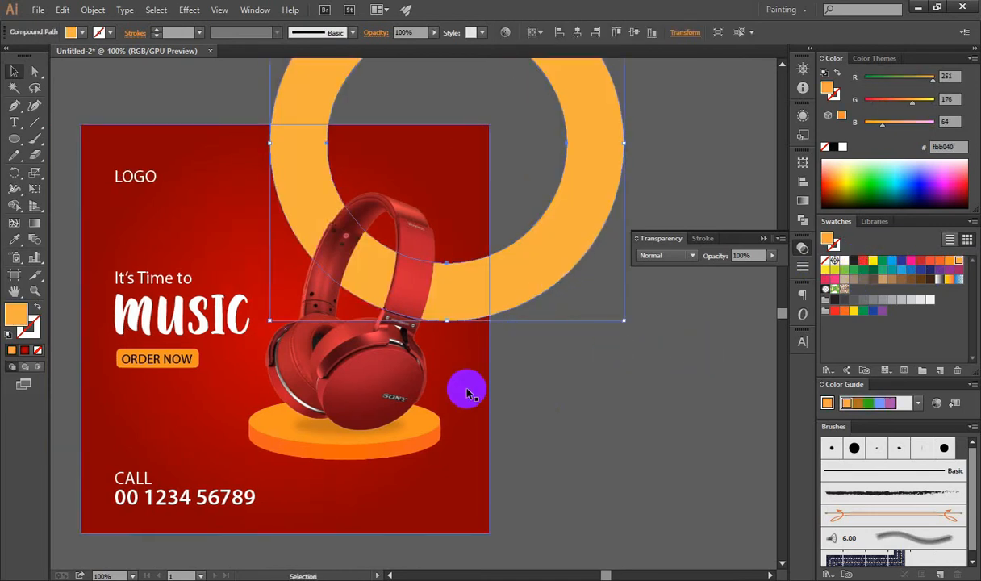
key("i")
left_click(426, 424)
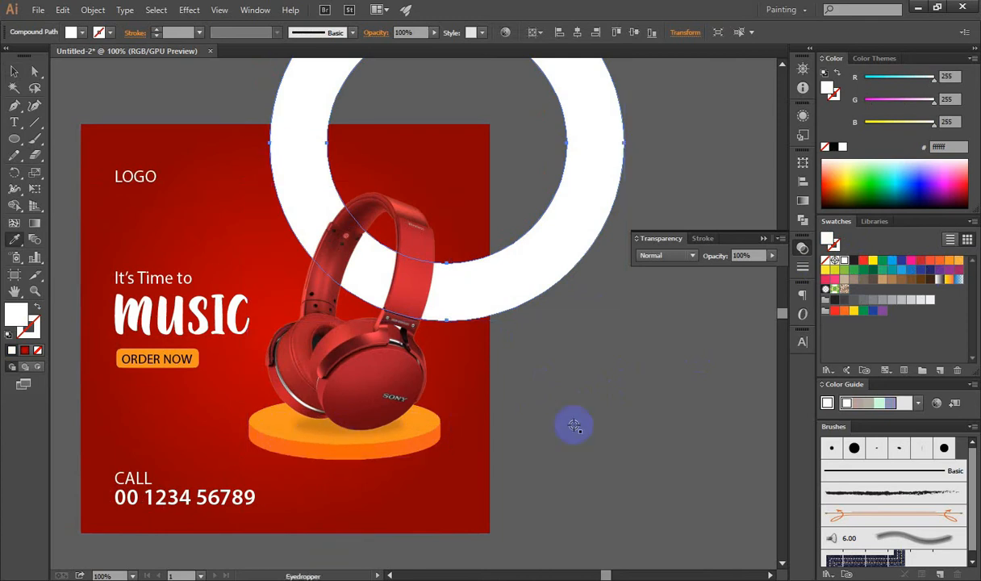
key("v")
left_click(495, 425)
Lock the headphones image so it can no longer be selected
left_click(388, 396)
key("ctrl+2")
left_click_drag(428, 422, 452, 447)
key("ctrl+z")
left_click(567, 444)
Fill the ring with the orange f7941e swatch
left_click(462, 299)
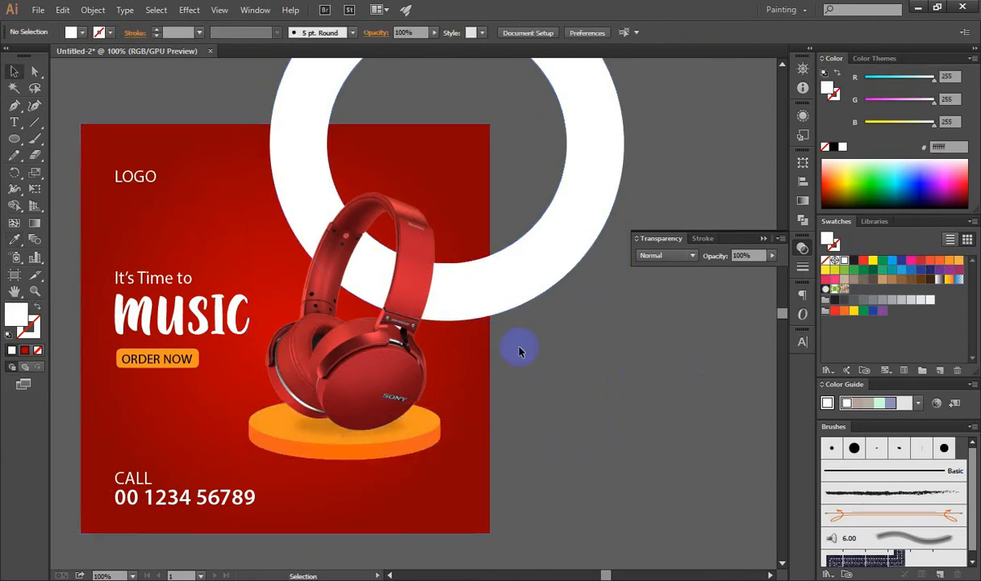
key("i")
left_click(427, 421)
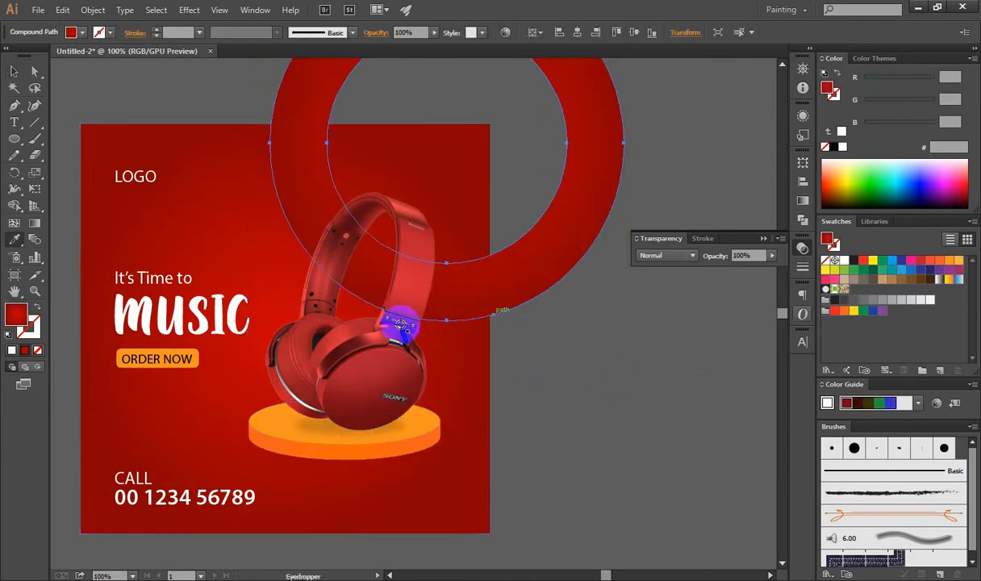
left_click(957, 261)
left_click(949, 261)
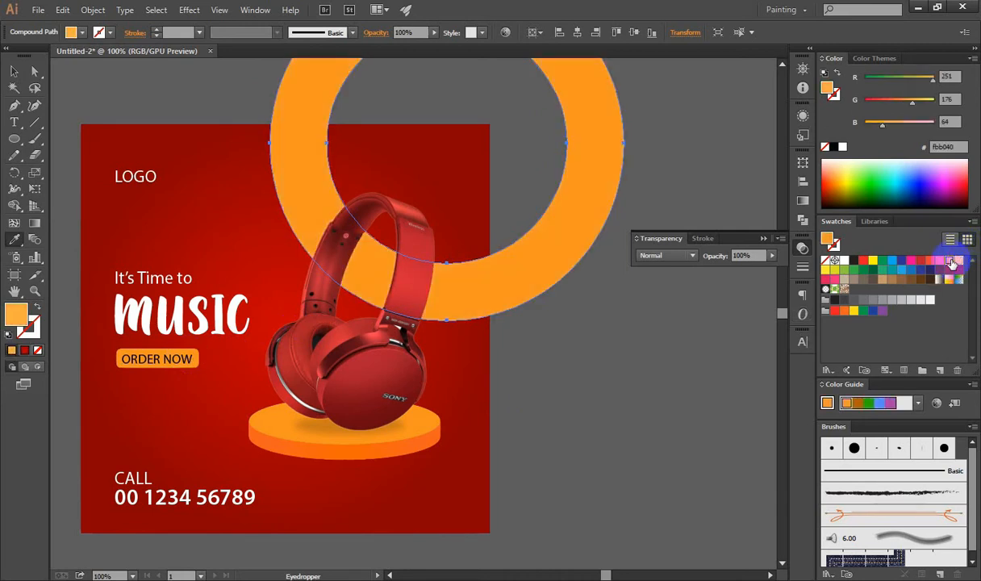
key("v")
left_click(613, 376)
Add a smaller concentric copy of the orange ring inside it and shift both rings slightly to the right
left_click_drag(500, 298, 572, 193)
key("ctrl+z")
left_click_drag(622, 322, 537, 303)
left_click(551, 350)
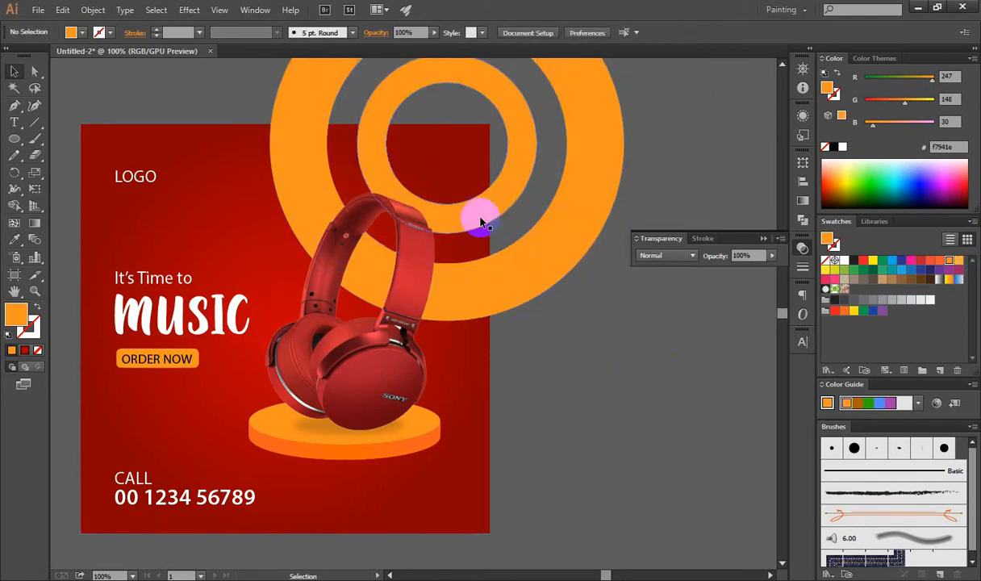
left_click_drag(516, 252, 542, 269)
left_click(529, 370)
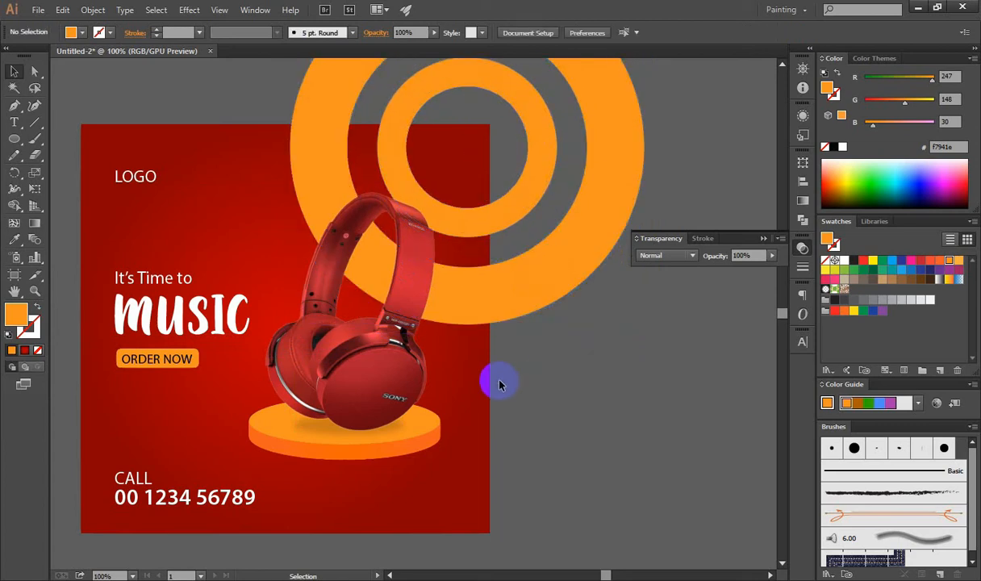
Trim away the parts of both rings that extend beyond the red background using Shape Builder
left_click(457, 364)
left_click_drag(487, 192, 475, 191)
key("shift+m")
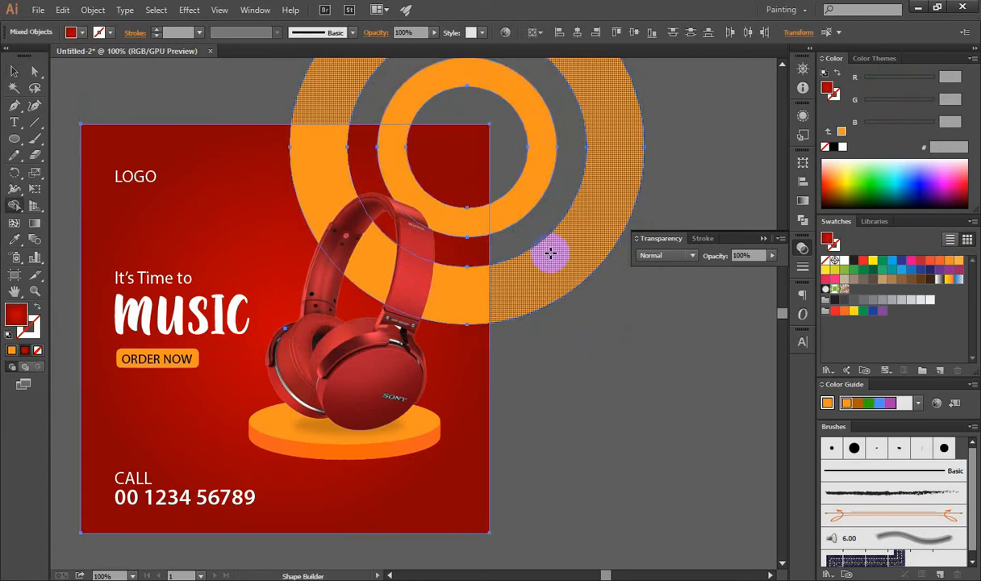
left_click_drag(549, 254, 427, 107)
key("v")
left_click(539, 309)
Fill the inner ring with white and check the artwork with the interface hidden
left_click(449, 212)
left_click(842, 147)
left_click(536, 278)
key("Tab")
key("space")
left_click_drag(501, 322, 619, 284)
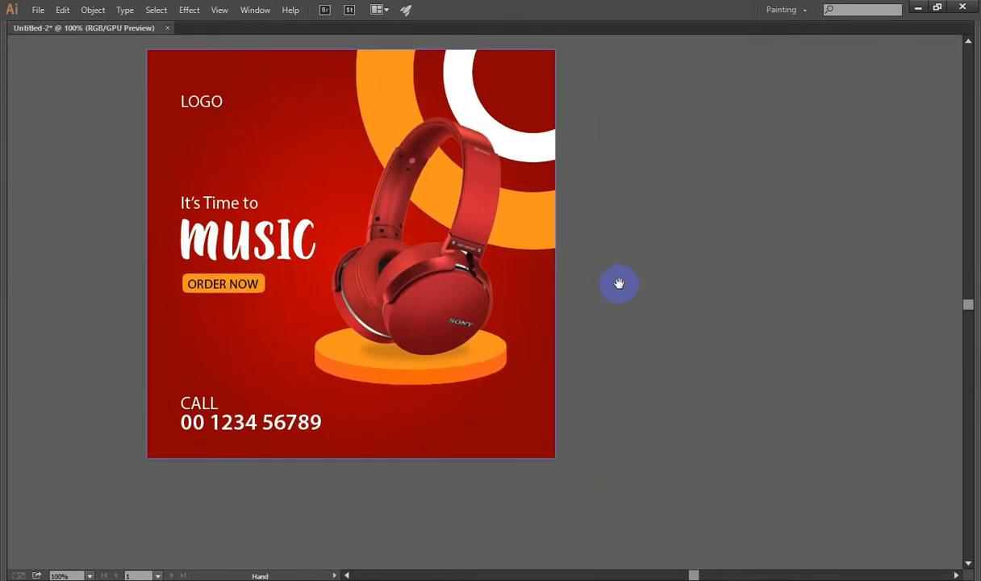
left_click_drag(643, 310, 530, 328)
key("Tab")
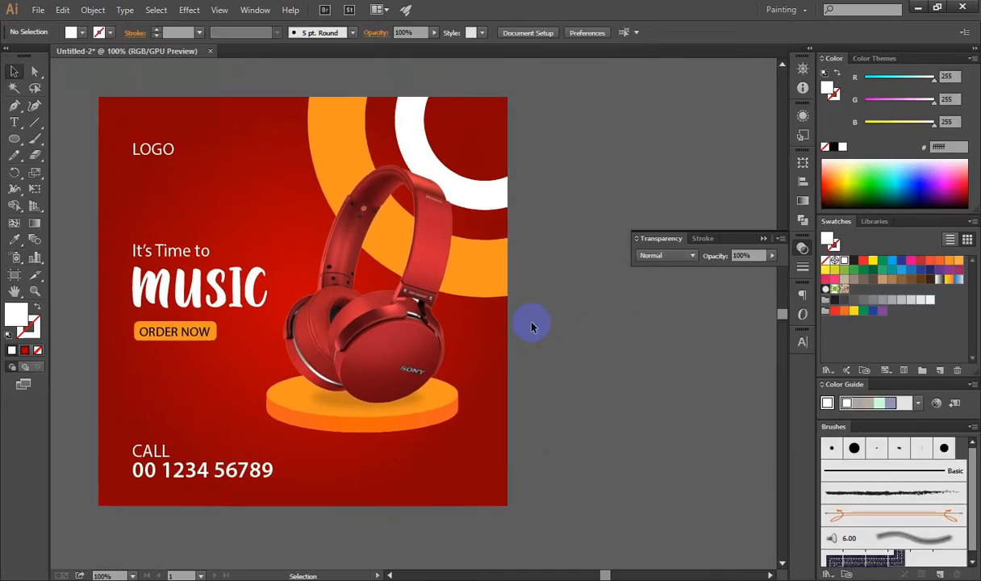
Draw a short horizontal line beside the artwork and give it the light orange fbb040 stroke
left_click(34, 123)
key("space")
left_click_drag(471, 253, 320, 260)
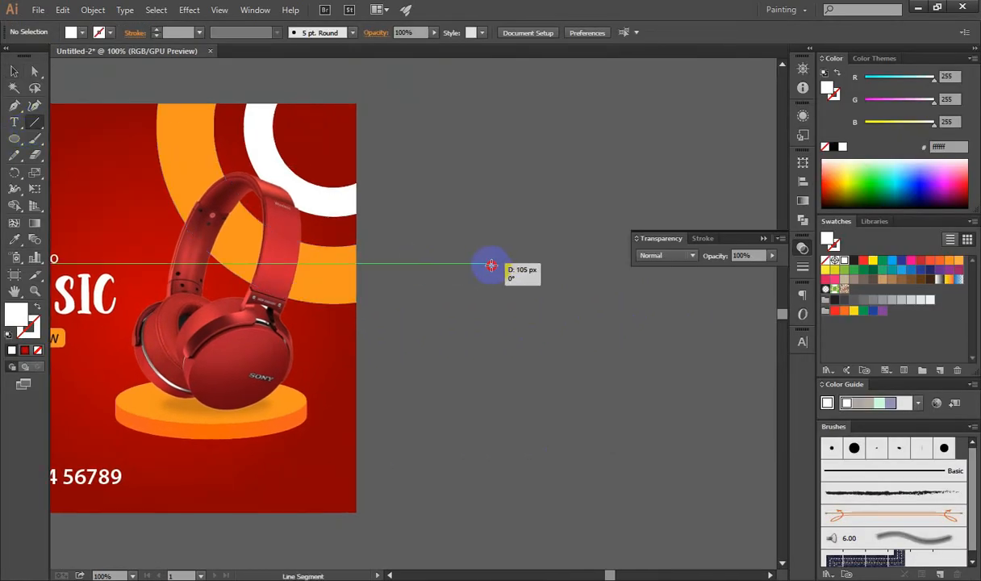
left_click_drag(478, 269, 476, 269)
scroll(471, 270, "up", 1)
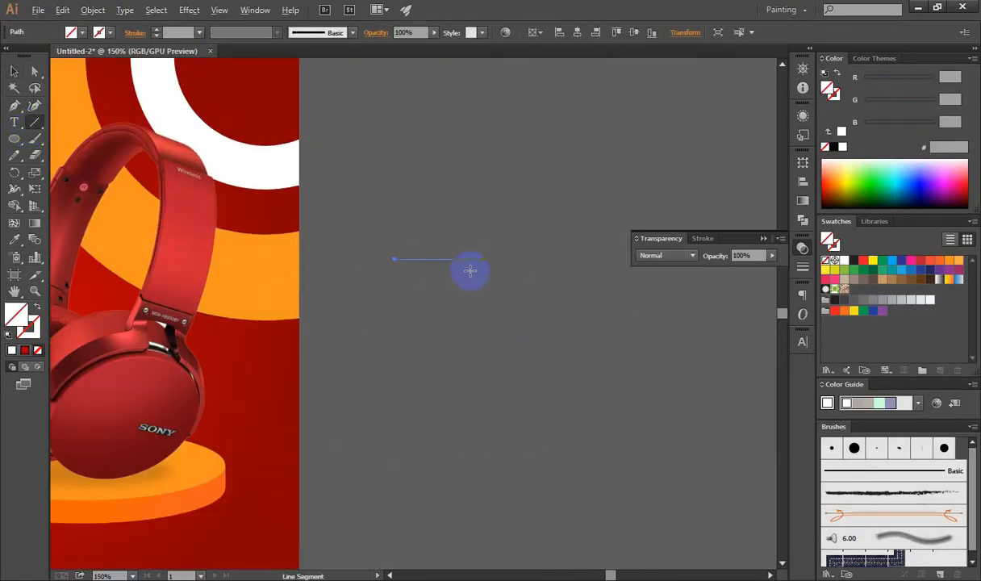
left_click(957, 260)
scroll(405, 268, "up", 2)
Apply a Zig Zag effect with 4 px absolute size, 10 ridges per segment and corner points, and expand its appearance
left_click(188, 10)
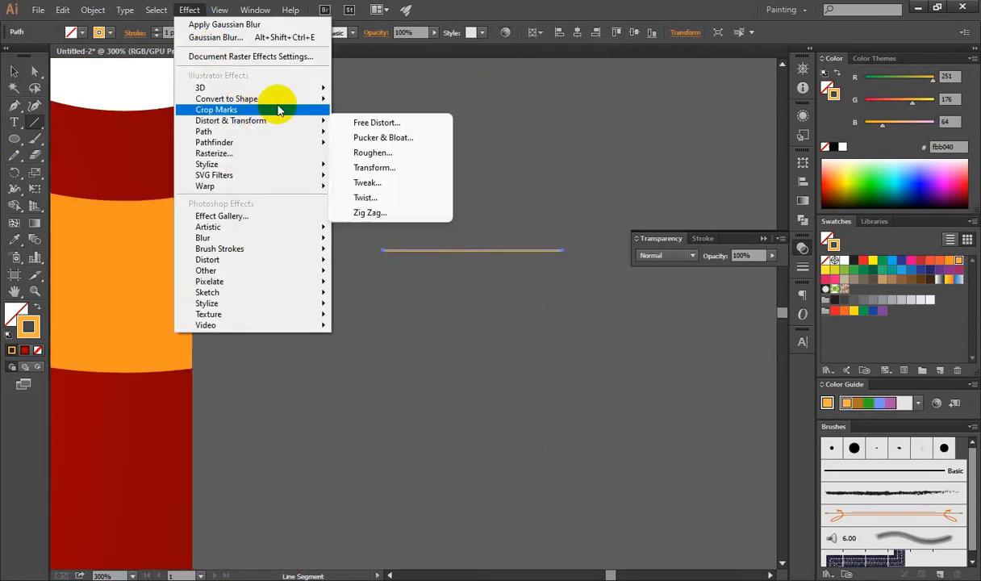
left_click(403, 212)
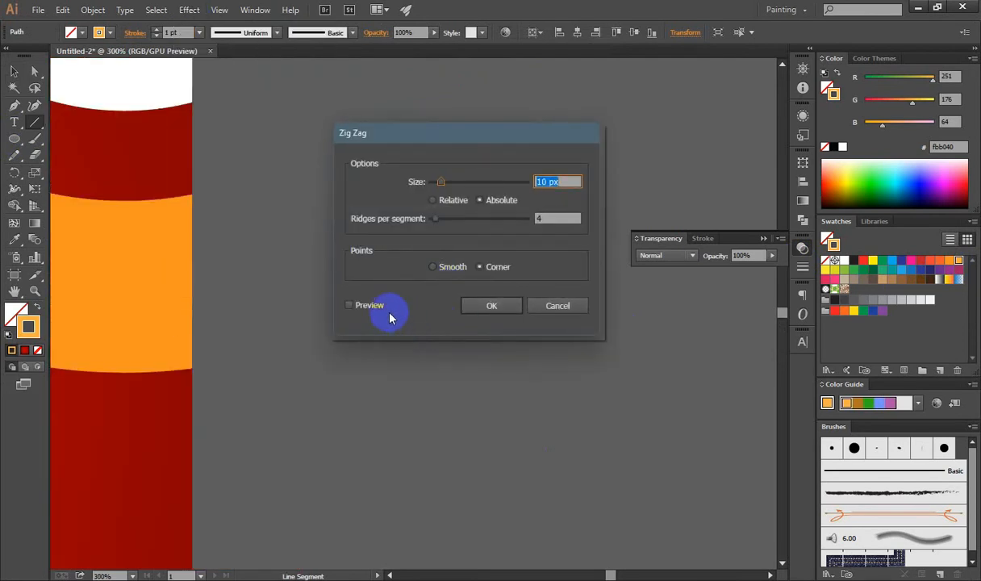
left_click_drag(431, 153, 623, 55)
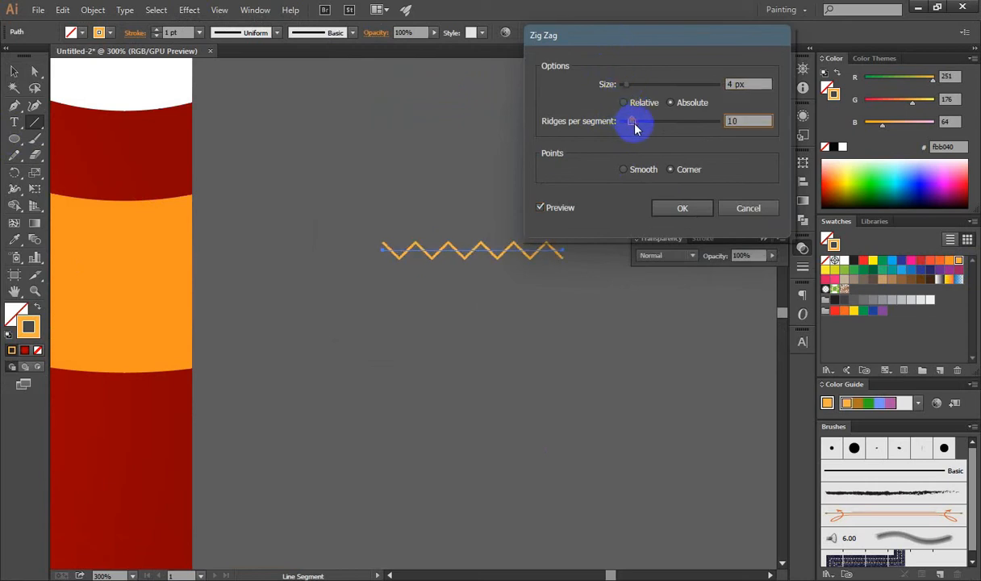
key("Return")
left_click(92, 10)
left_click(143, 171)
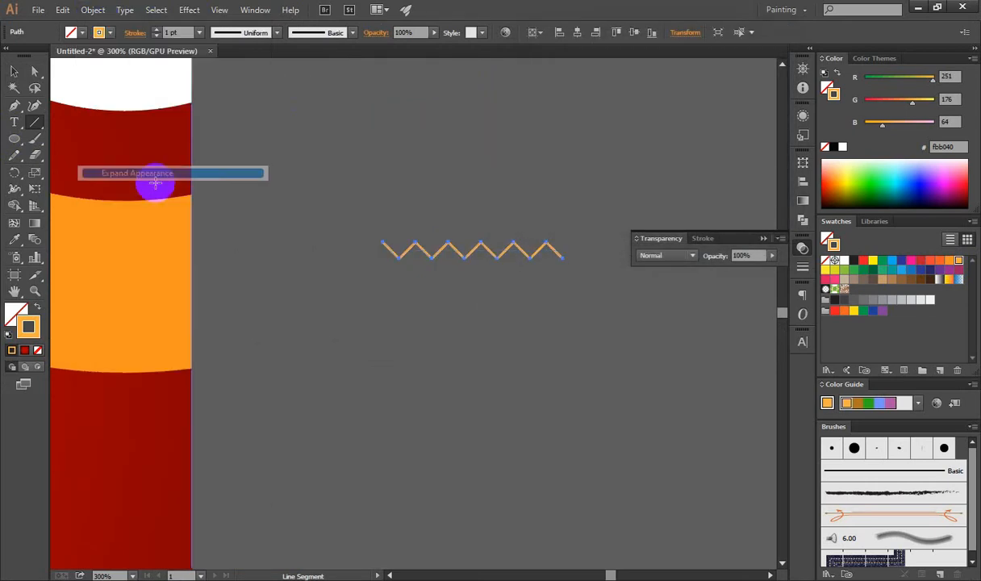
Shrink the zigzag line, stack copies of it beneath, and place the pattern to the right of LOGO
left_click_drag(565, 249, 485, 273)
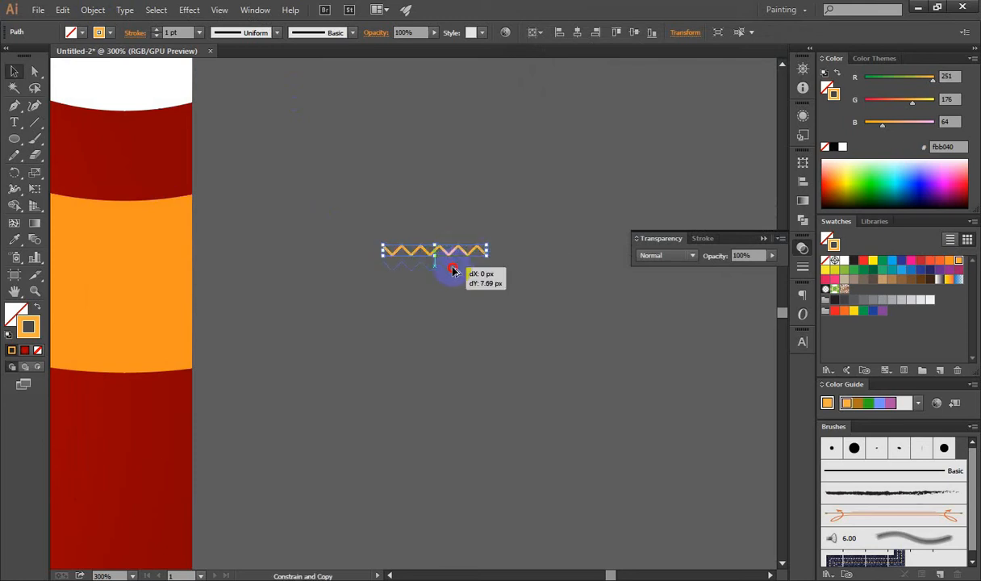
left_click(484, 310)
scroll(484, 310, "down", 3)
left_click_drag(484, 310, 277, 101)
Place a vertically rotated copy of the zigzag pattern above CALL and a horizontal copy near the artwork's lower-right corner
left_click_drag(277, 101, 126, 349)
key("r")
key("v")
left_click(186, 437)
left_click_drag(450, 441, 450, 441)
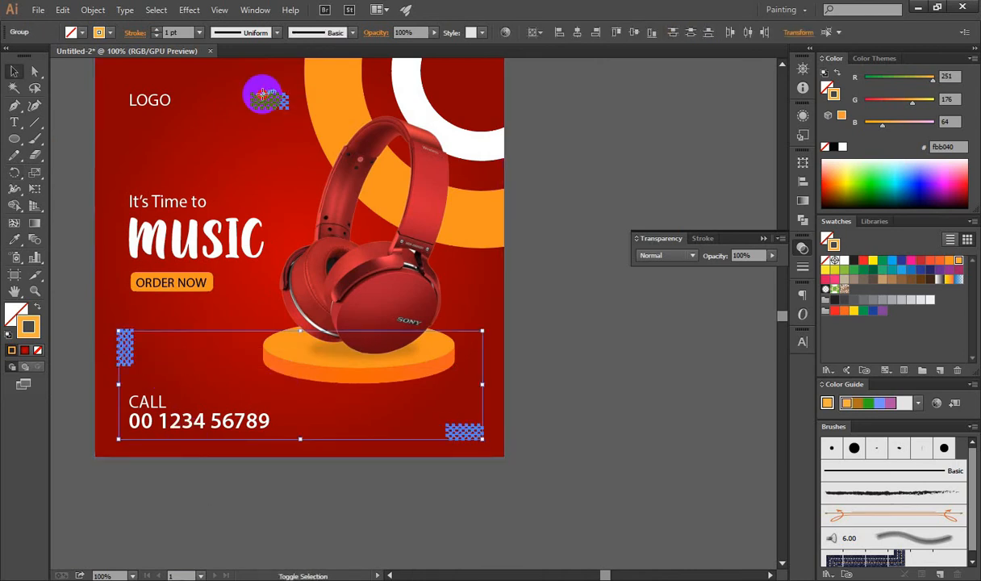
Set the opacity of all three zigzag patterns to 30%
left_click(269, 100, "shift")
left_click(744, 257)
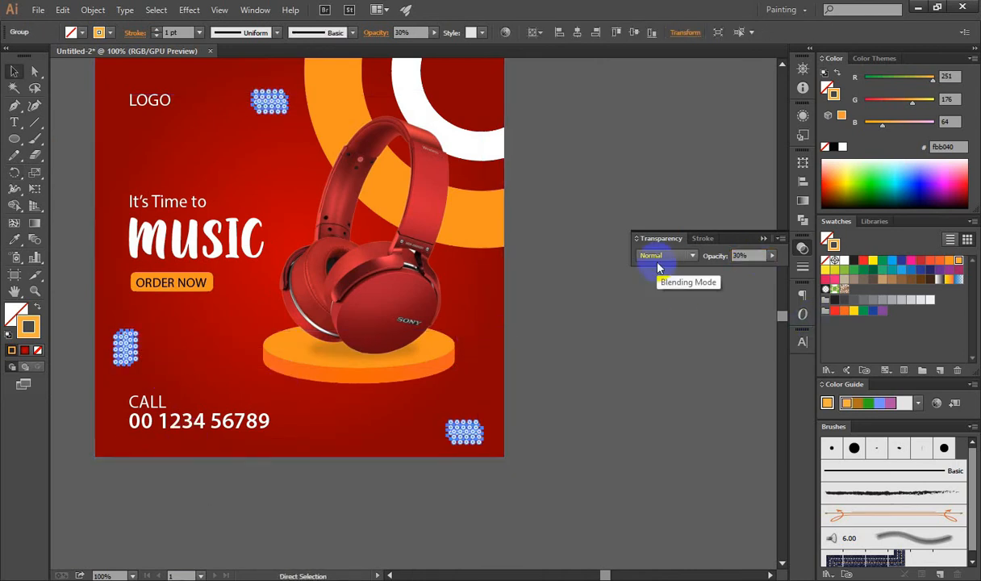
left_click(616, 418)
Draw a small orange-outlined triangle beside the artwork with the Star tool
left_click_drag(16, 137, 68, 206)
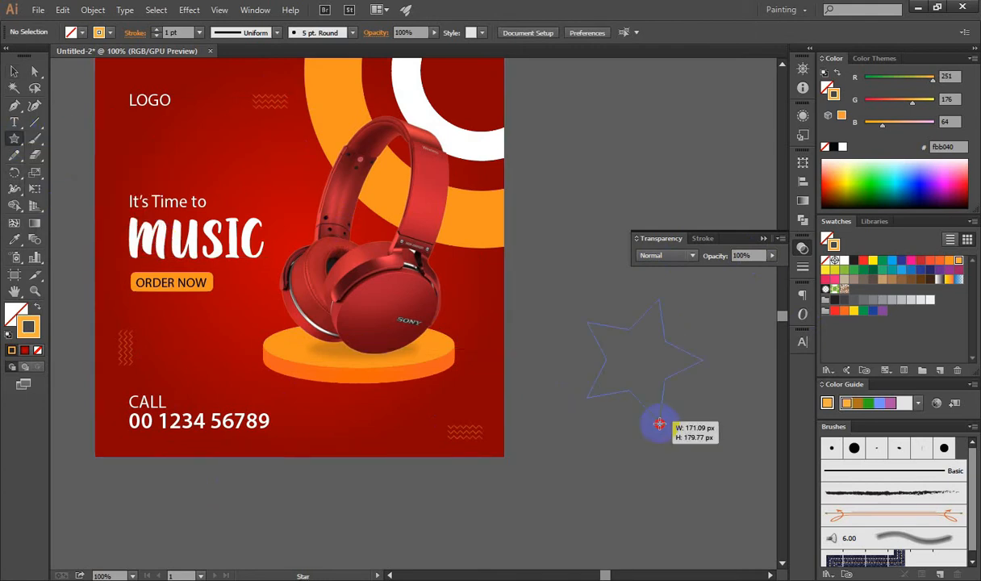
left_click_drag(660, 427, 638, 367)
key("v")
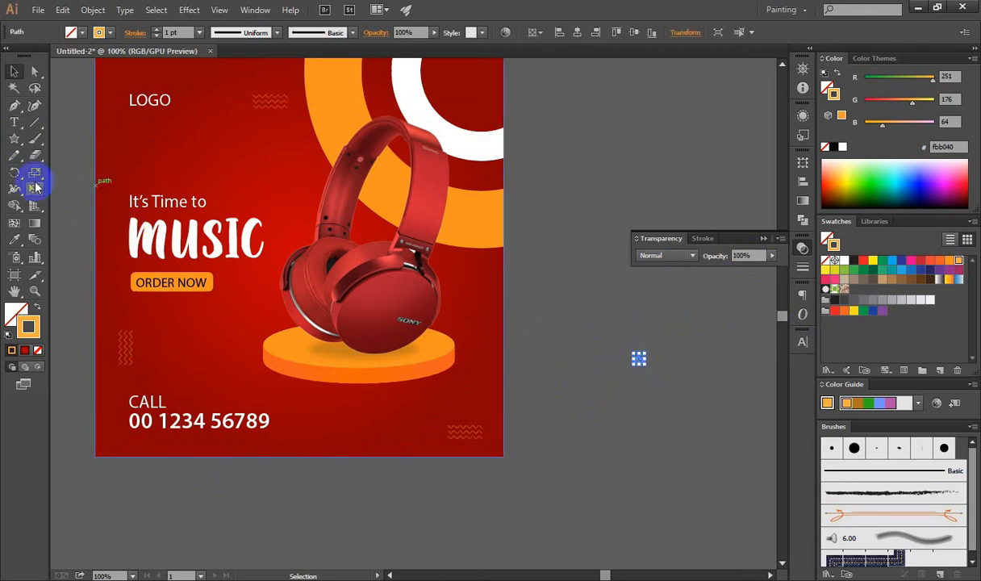
Scatter nine small outlined triangles of varied size and rotation across the artwork
left_click(13, 138)
left_click_drag(321, 428, 327, 424)
left_click_drag(228, 363, 229, 365)
left_click_drag(252, 225, 255, 203)
left_click_drag(159, 154, 161, 155)
left_click_drag(239, 71, 241, 74)
left_click_drag(451, 85, 453, 87)
left_click_drag(476, 184, 483, 194)
left_click_drag(451, 295, 445, 286)
left_click_drag(494, 391, 494, 391)
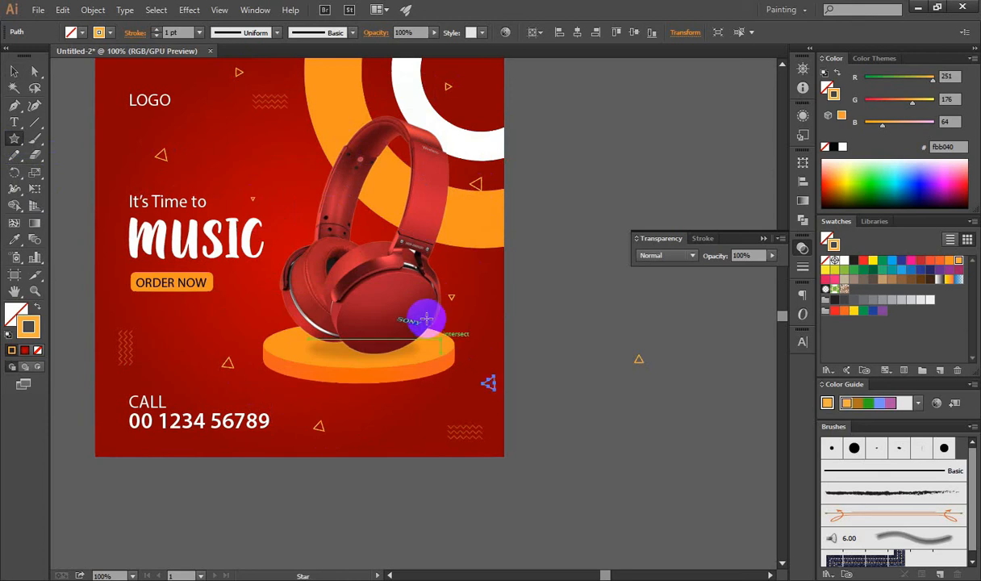
Make the triangles above "It's Time to" and beside the podium solid orange by swapping their fill and stroke
key("v")
left_click(165, 152, "shift")
left_click(38, 307)
left_click(454, 510)
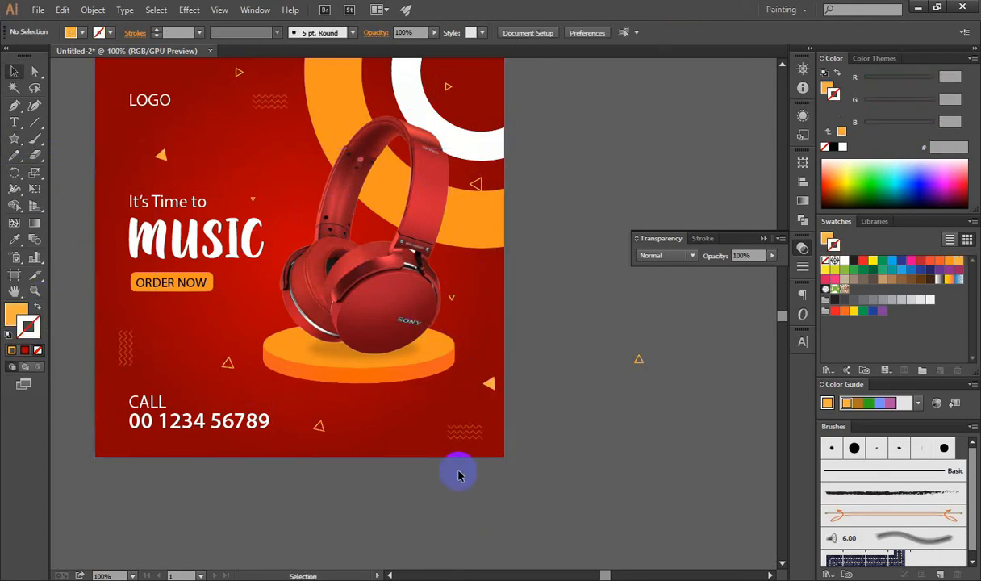
Select all the triangles scattered on the artwork and lower their opacity
left_click(486, 384)
left_click(314, 428, "shift")
left_click(228, 362, "shift")
left_click(246, 197, "shift")
left_click(166, 161, "shift")
left_click(239, 73, "shift")
left_click(449, 85, "shift")
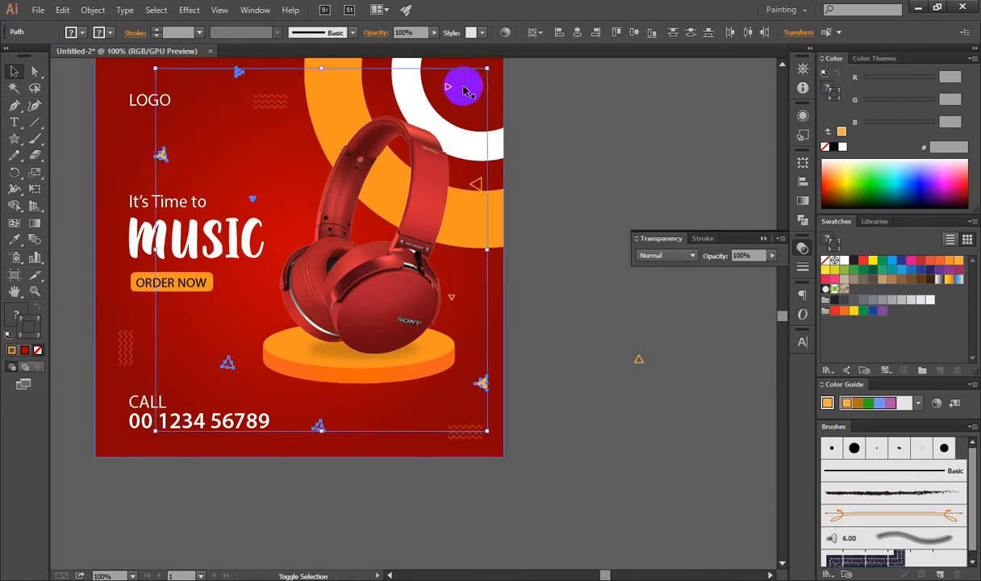
left_click(475, 185, "shift")
left_click(455, 298, "shift")
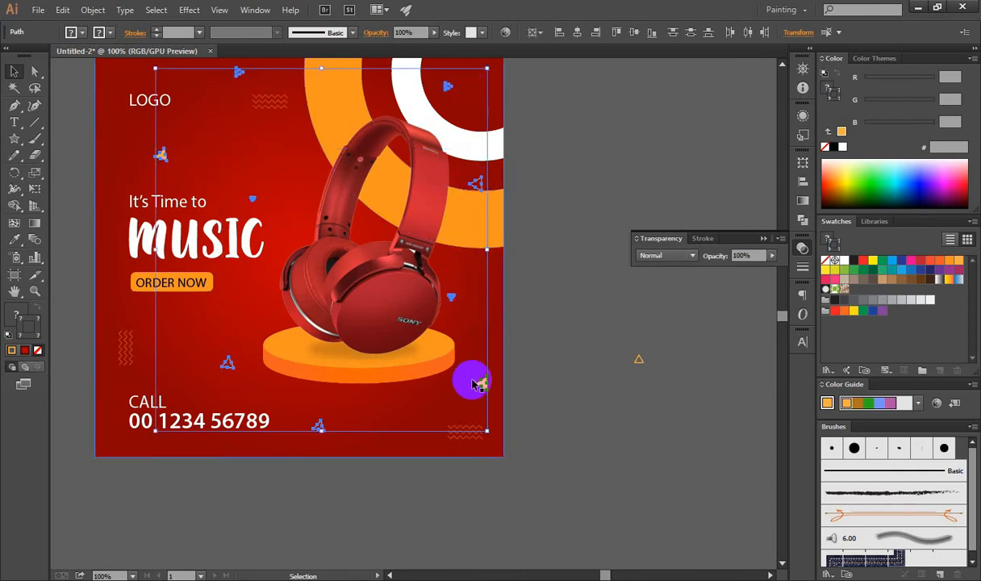
left_click_drag(473, 380, 485, 347)
key("ctrl+z")
key("ctrl+g")
key("v")
right_click(379, 207)
left_click(710, 257)
left_click(626, 329)
Draw a short diagonal line beside the artwork and give it the triangles' orange stroke
left_click_drag(590, 428, 588, 445)
left_click_drag(591, 248, 474, 251)
left_click_drag(474, 250, 484, 263)
key("v")
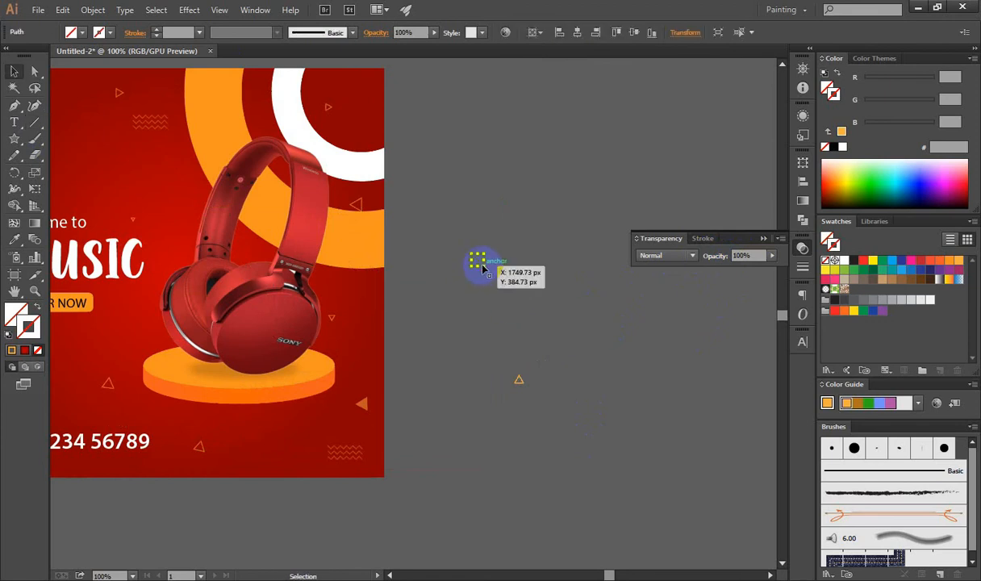
left_click(361, 207)
key("v")
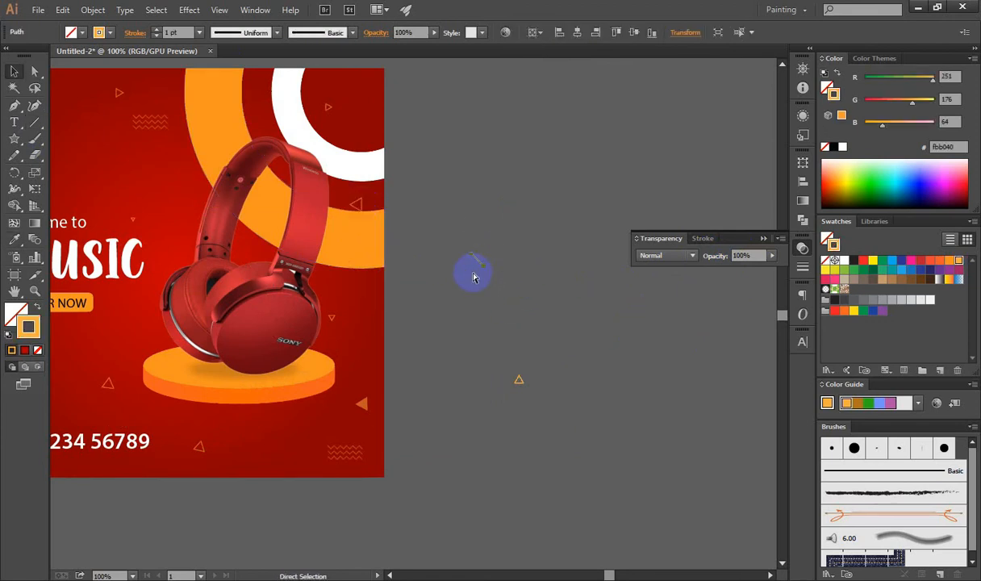
Cross the diagonal line with a rotated copy, group them as an X, and place it beside the headband
key("r")
key("v")
left_click_drag(506, 289, 458, 240)
key("ctrl+g")
left_click(479, 284)
left_click_drag(472, 288, 297, 190)
left_click_drag(298, 191, 146, 324)
left_click_drag(146, 324, 163, 311)
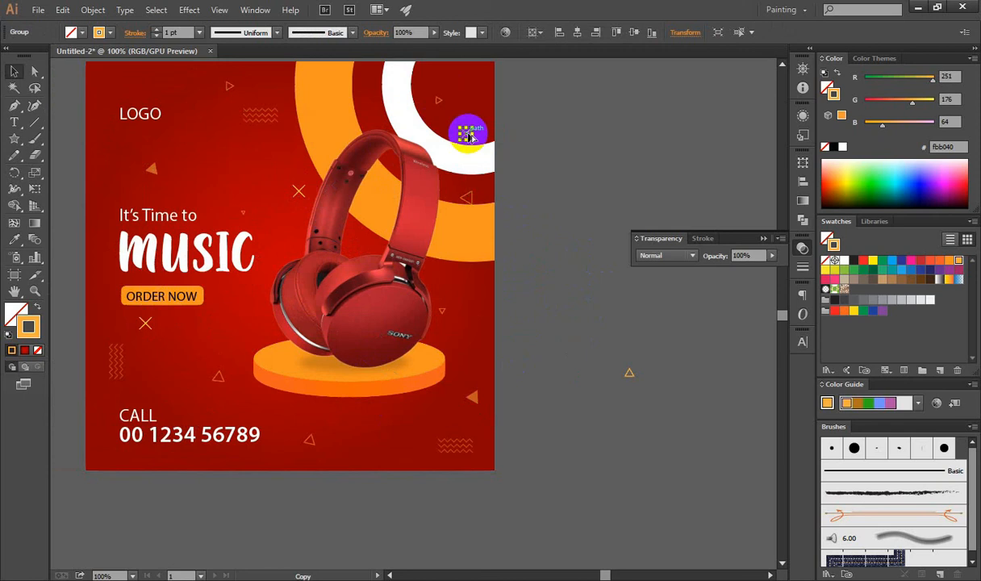
left_click_drag(468, 136, 369, 436)
left_click(105, 324, "shift")
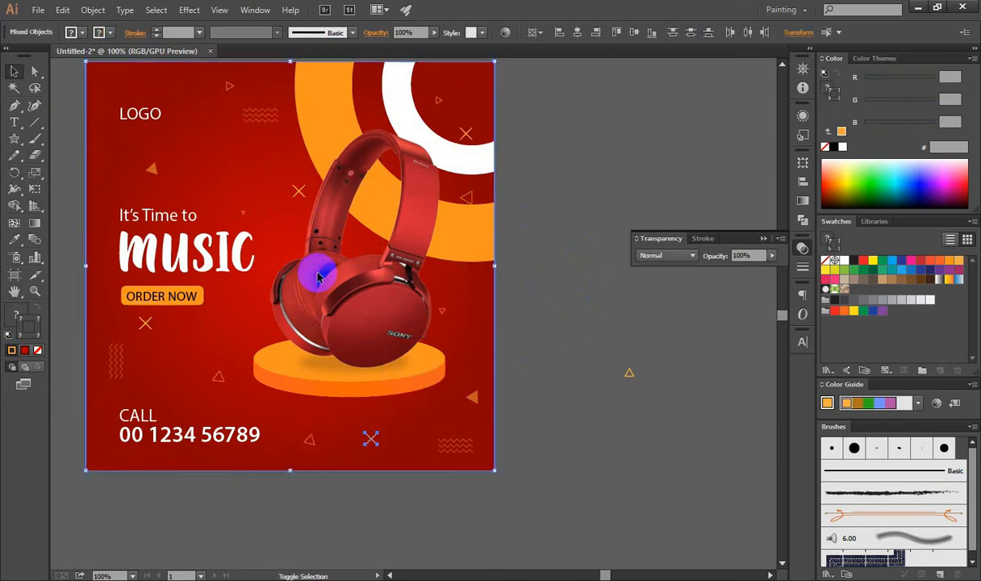
key("ctrl+z")
key("ctrl+z")
key("ctrl+z")
Shrink the X beside the headband and scatter four copies above CALL, below the podium, and along the artwork's right side
scroll(309, 204, "up", 3)
left_click_drag(295, 168, 285, 171)
scroll(300, 222, "down", 4)
left_click_drag(299, 212, 338, 383)
left_click_drag(338, 383, 417, 168)
Set the opacity of all five X shapes to 50%
left_click(435, 278)
left_click(296, 211, "shift")
left_click(200, 335, "shift")
left_click(335, 384, "shift")
left_click(412, 267, "shift")
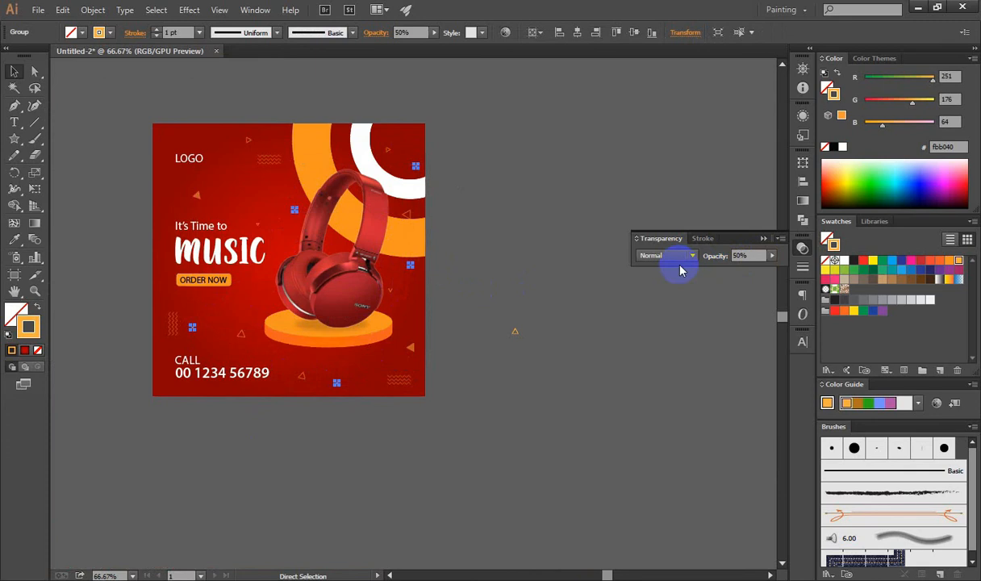
left_click(522, 313)
scroll(293, 395, "up", 1)
left_click_drag(377, 445, 464, 545)
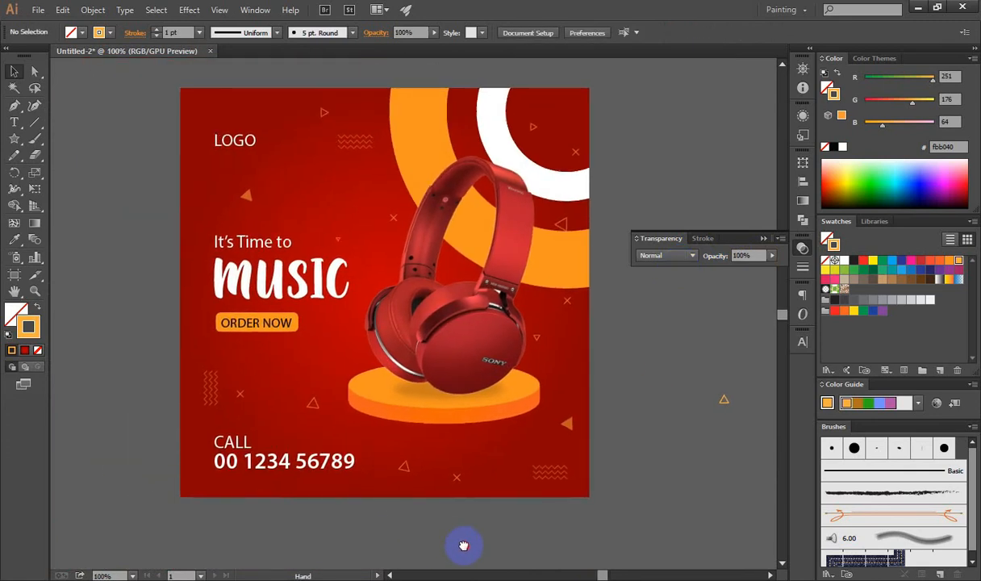
Place a copy of the orange podium behind the original and shift it straight down to form a lower tier
left_click(475, 415)
left_click_drag(474, 416, 474, 433)
key("ctrl+z")
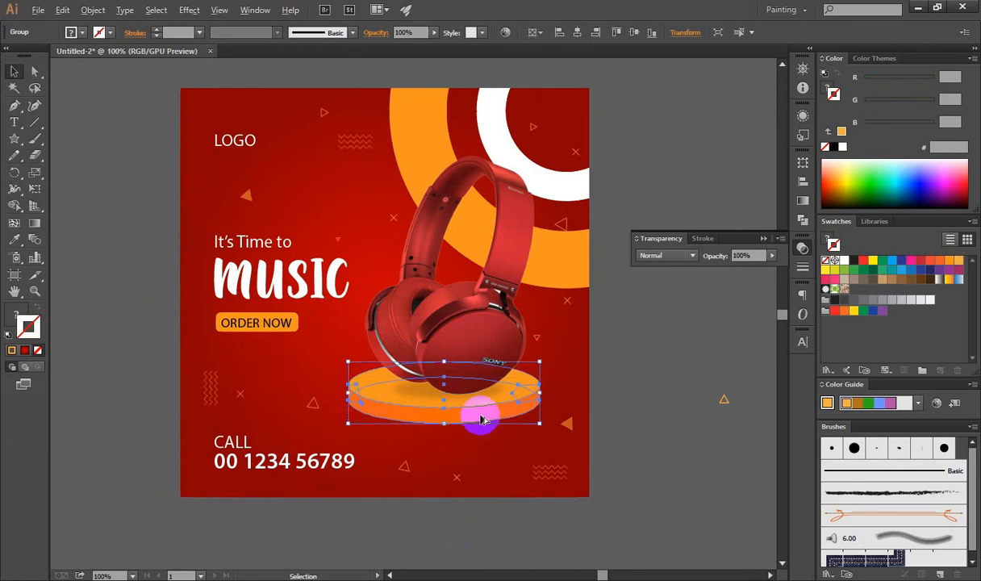
key("ctrl+b")
key("shift+Down")
key("shift+Down")
key("shift+Down")
key("shift+Down")
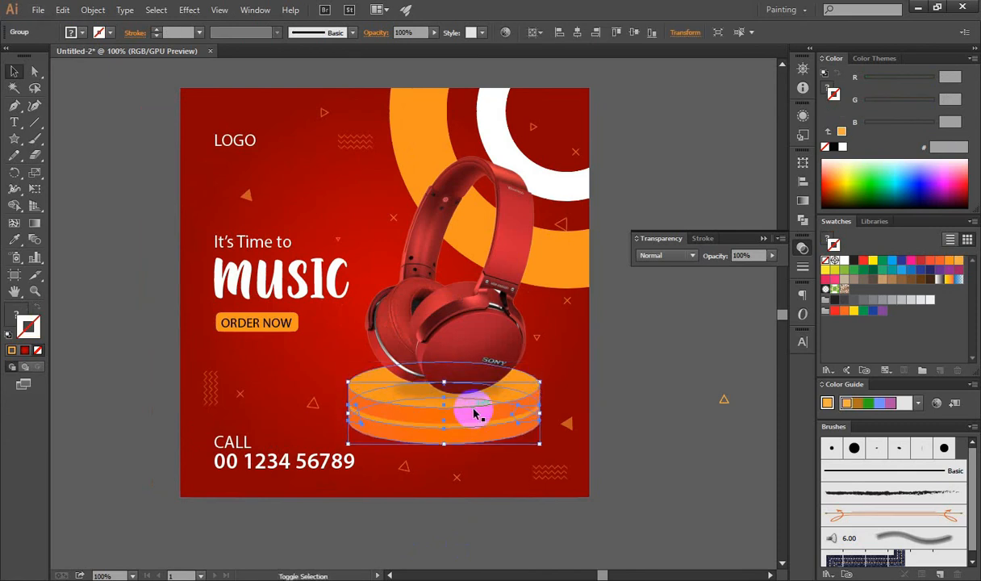
Resize the lower podium tier symmetrically so it extends slightly beyond both sides of the upper tier
left_click_drag(540, 414, 530, 434)
left_click(680, 456)
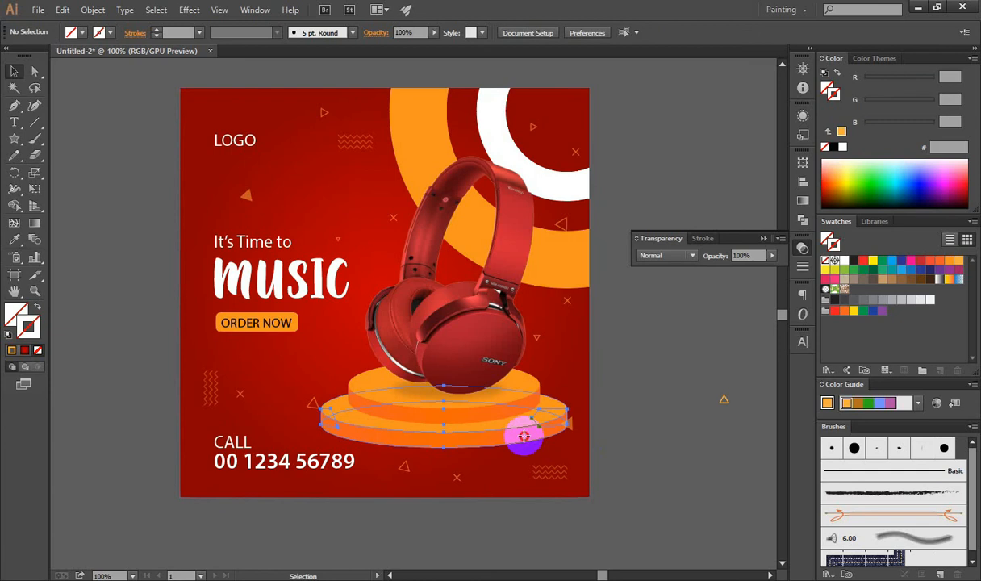
left_click(563, 420)
mouse_move(569, 417)
left_mouse_down()
mouse_move(554, 410)
mouse_move(516, 431)
mouse_move(558, 421)
mouse_move(551, 411)
mouse_move(574, 423)
mouse_move(551, 419)
left_mouse_up()
left_click(622, 451)
Recolour only the top ellipse of the lower podium tier to dark orange d43600
key("a")
left_click(552, 407)
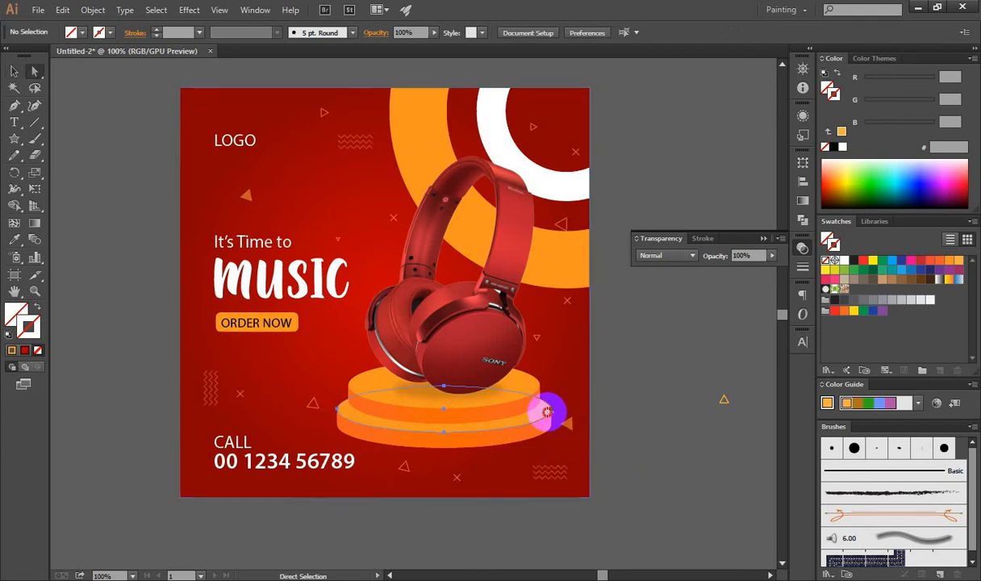
key("ctrl+z")
key("x")
left_click(842, 146)
left_click(694, 281)
left_click_drag(690, 286, 693, 306)
key("ctrl+z")
left_click_drag(904, 100, 879, 100)
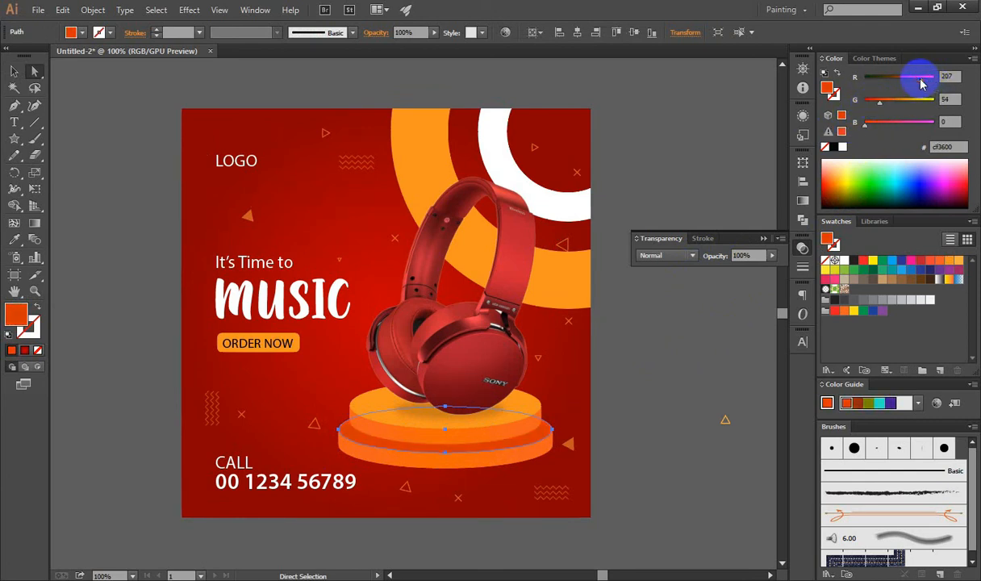
left_click(736, 307)
left_click_drag(677, 377, 653, 354)
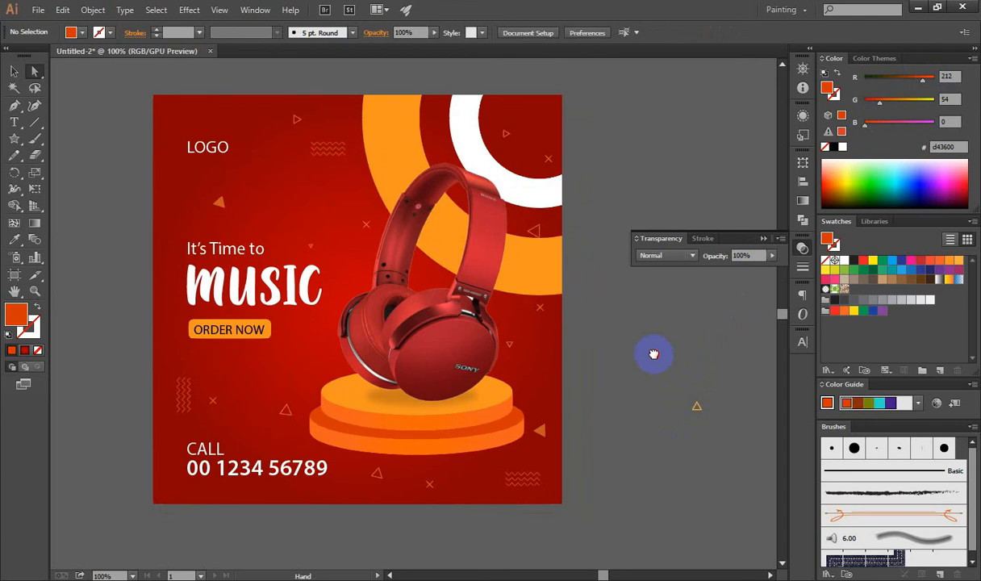
Stretch the lower podium tier slightly downward to make it a little taller
key("v")
left_click(405, 450)
scroll(404, 452, "up", 2)
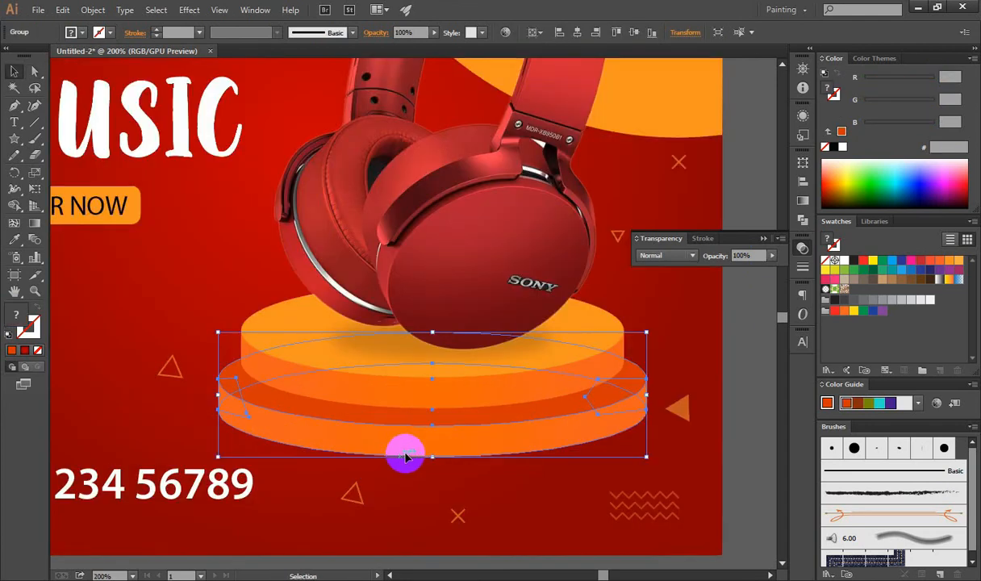
left_click_drag(433, 458, 431, 463)
left_click(742, 438)
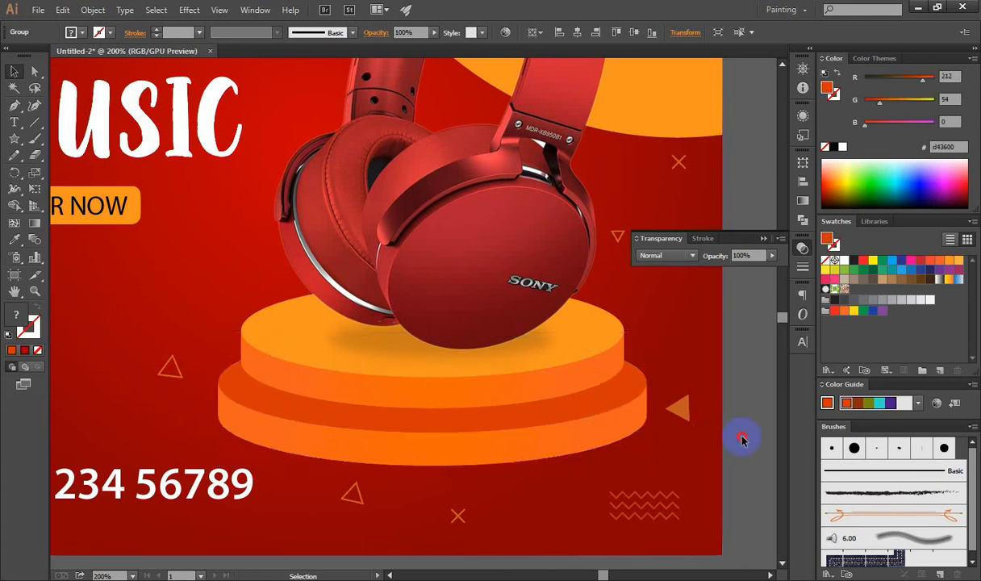
Hide the floating transparency settings and bring the whole advertisement into view to check it
scroll(565, 403, "down", 3)
left_click_drag(590, 367, 543, 365)
left_click_drag(466, 313, 496, 386)
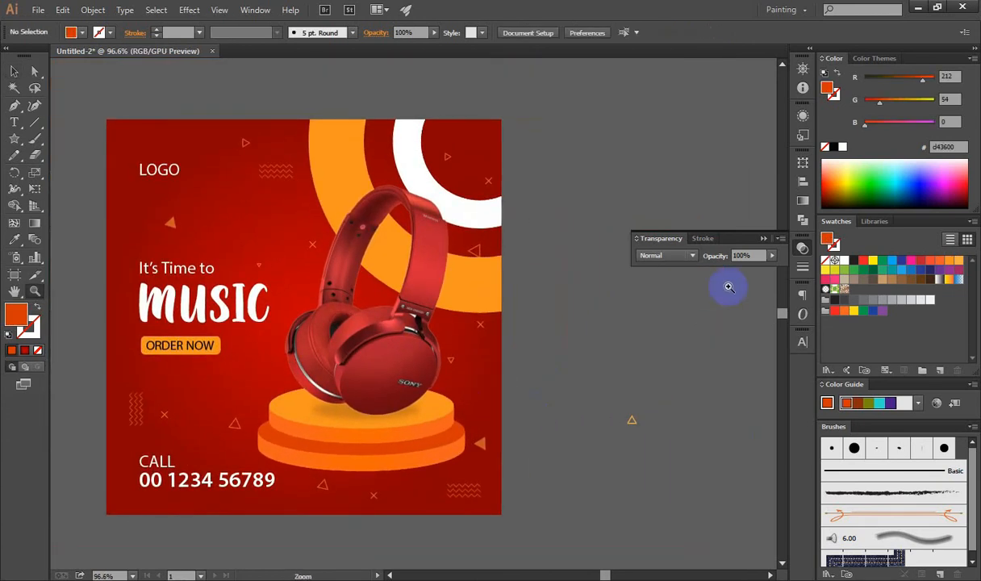
left_click(801, 249)
left_click_drag(638, 366, 662, 360)
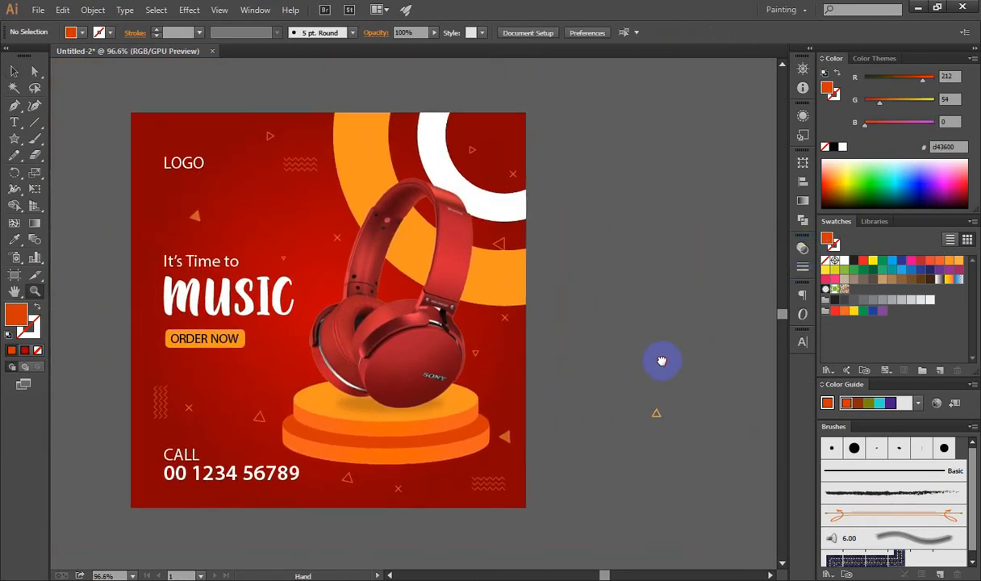